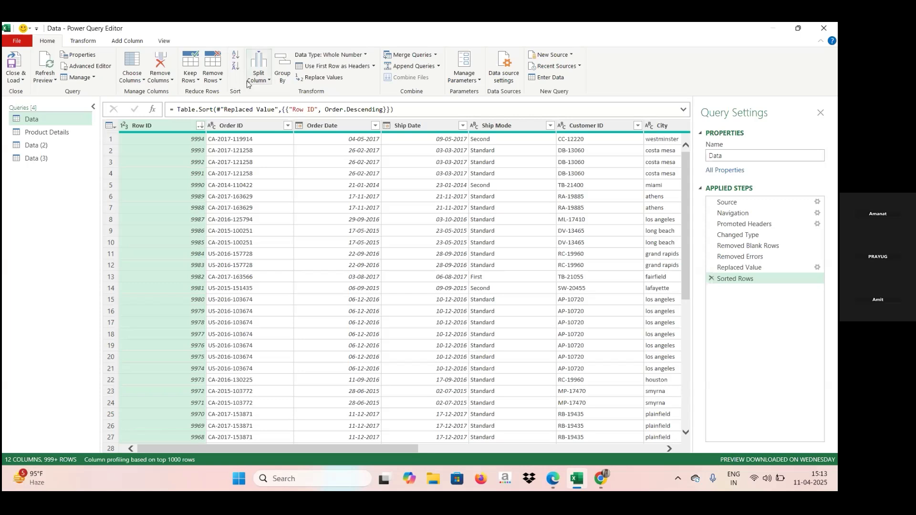
Step: Open the Group By settings for the Data query and choose Ship Mode as the grouping column
{"action": "left_click", "coordinate": [269, 81]}
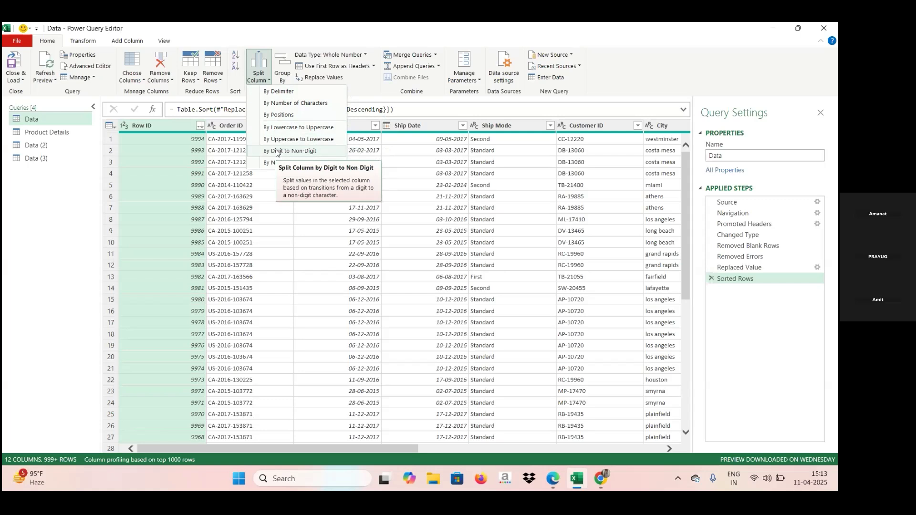
{"action": "left_click", "coordinate": [281, 73]}
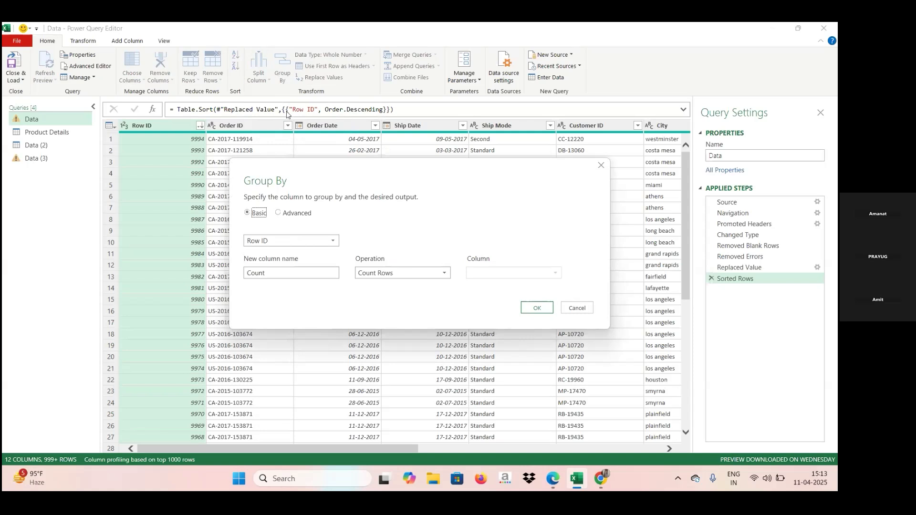
{"action": "left_click", "coordinate": [334, 244]}
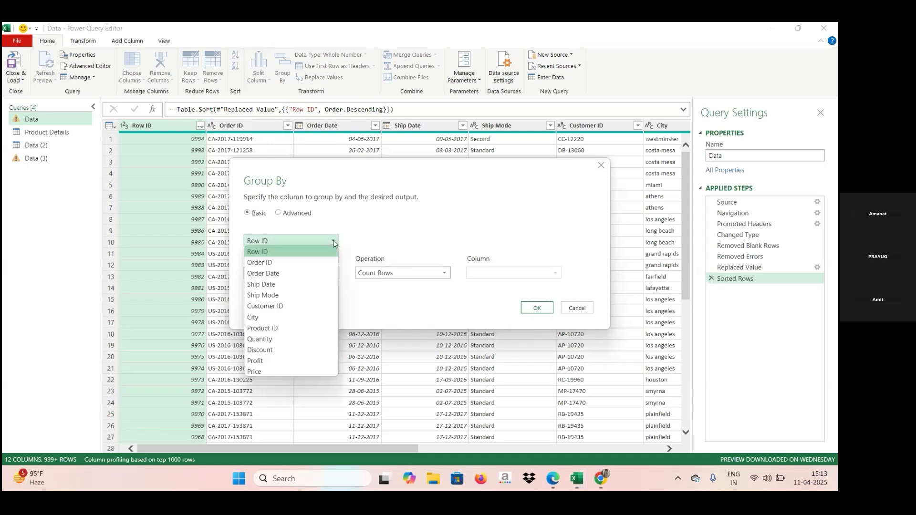
{"action": "left_click", "coordinate": [269, 297]}
Step: Name the new aggregated column "Total Qty" in the Group By settings
{"action": "left_click", "coordinate": [285, 272]}
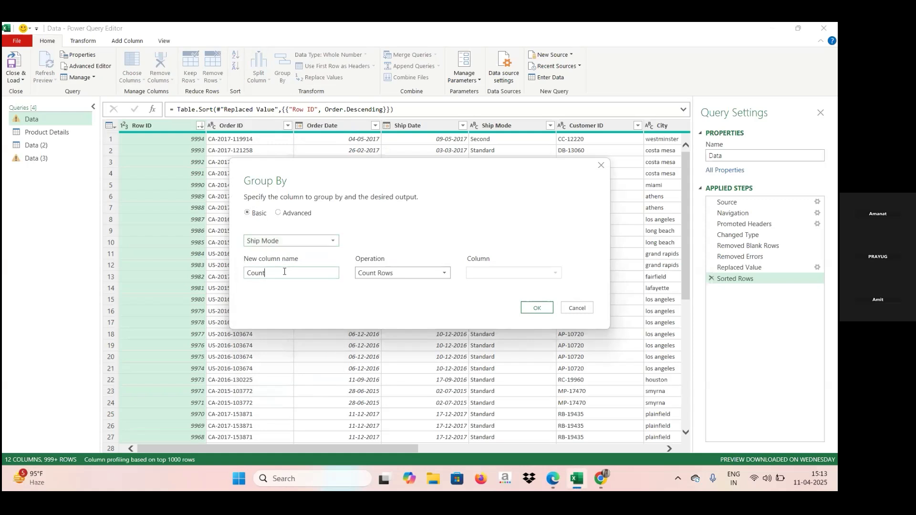
{"action": "key", "text": "BackSpace"}
{"action": "key", "text": "BackSpace"}
{"action": "key", "text": "BackSpace"}
{"action": "key", "text": "BackSpace"}
{"action": "key", "text": "Caps_Lock"}
{"action": "type", "text": "T"}
{"action": "key", "text": "Caps_Lock"}
{"action": "type", "text": "otal"}
{"action": "key", "text": "Caps_Lock"}
{"action": "type", "text": "Q"}
{"action": "key", "text": "Caps_Lock"}
{"action": "type", "text": "ty"}
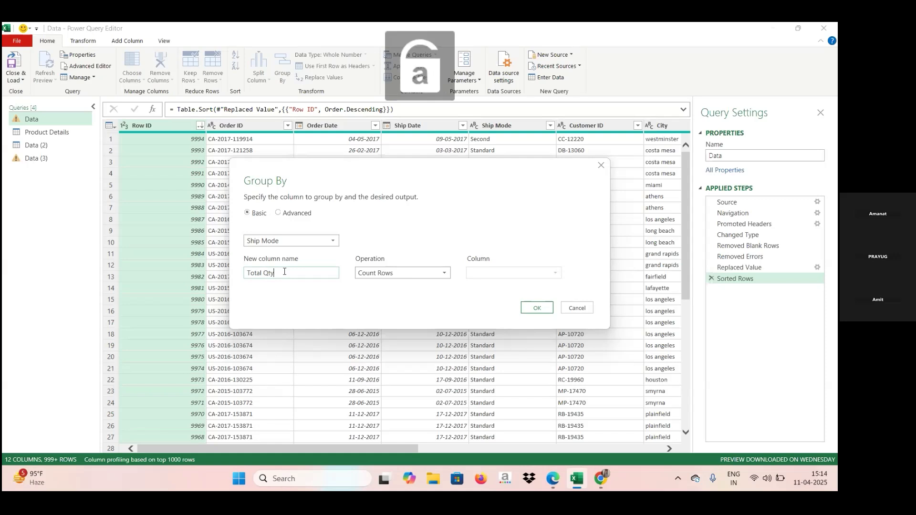
Step: Set the Total Qty aggregation to the Sum of the Quantity column and apply the grouping
{"action": "left_click", "coordinate": [444, 277]}
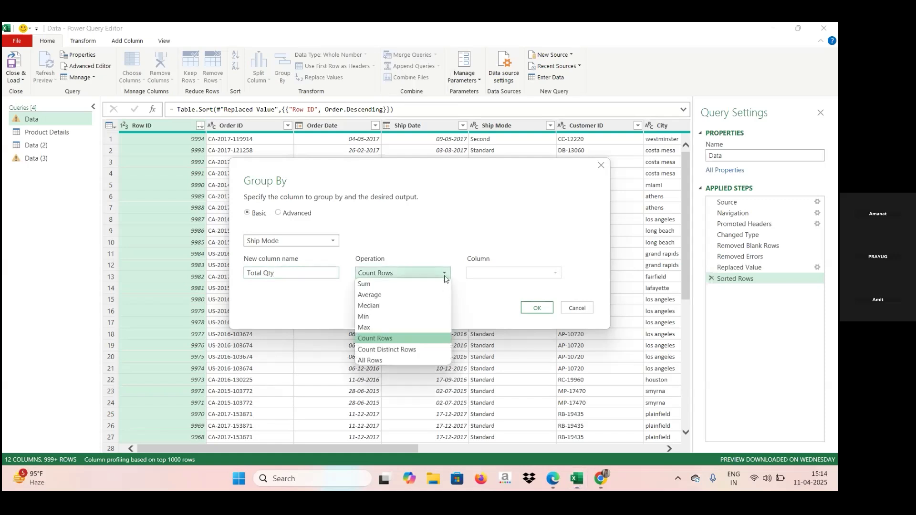
{"action": "left_click", "coordinate": [389, 284]}
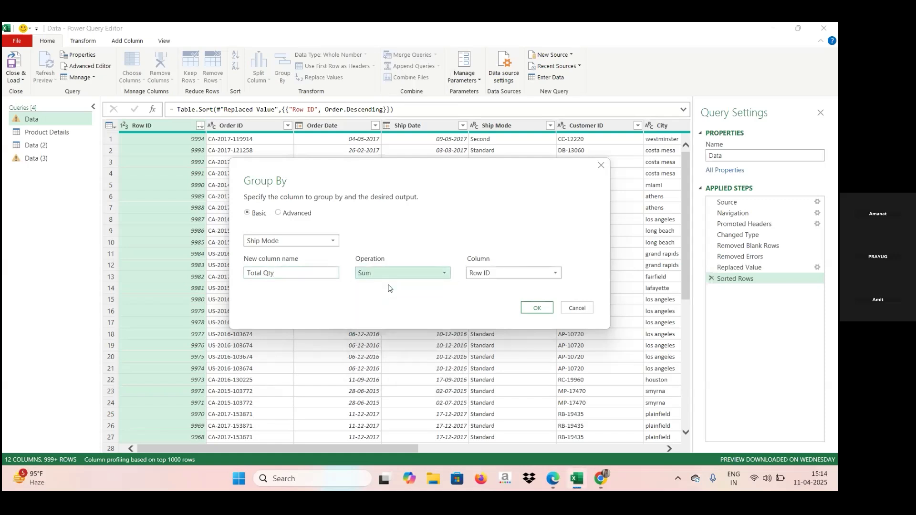
{"action": "left_click", "coordinate": [557, 276]}
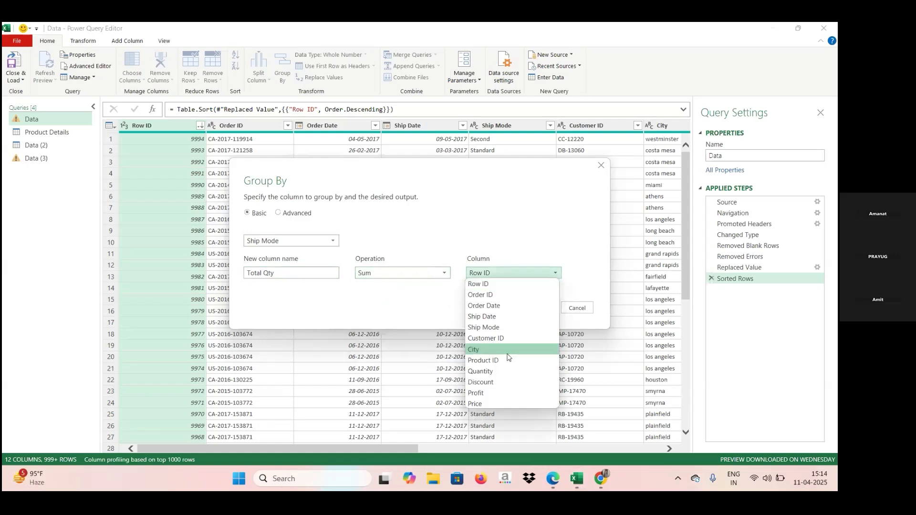
{"action": "left_click", "coordinate": [501, 374]}
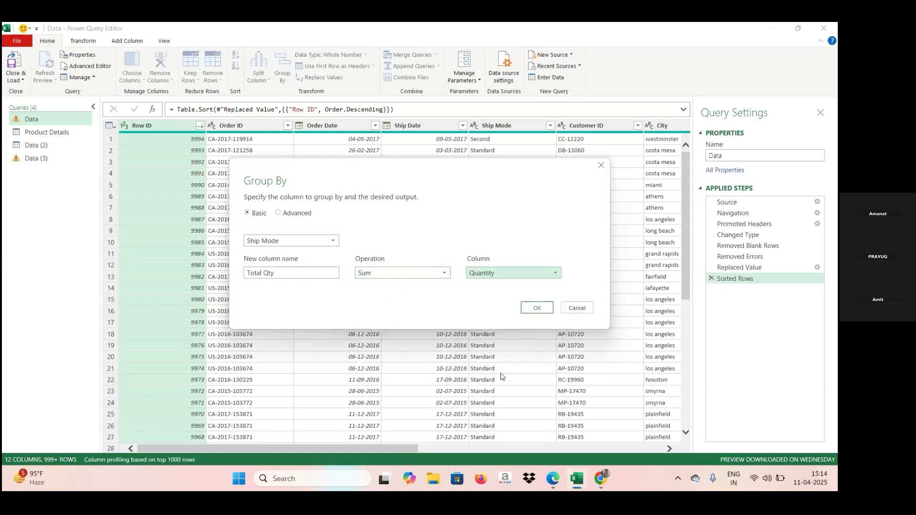
{"action": "left_click", "coordinate": [538, 308]}
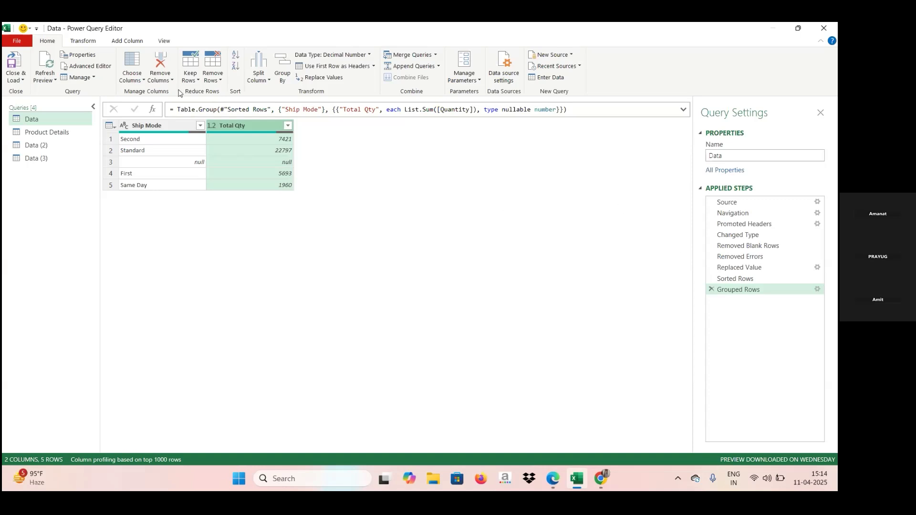
Step: Add a custom step after Grouped Rows with the formula = #"Sorted Rows" to bring back the ungrouped table
{"action": "left_click", "coordinate": [152, 114]}
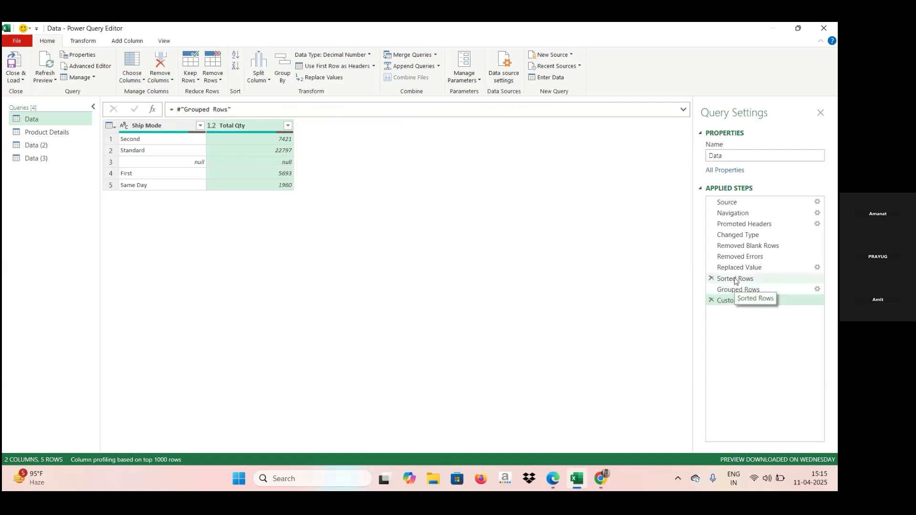
{"action": "double_click", "coordinate": [210, 109]}
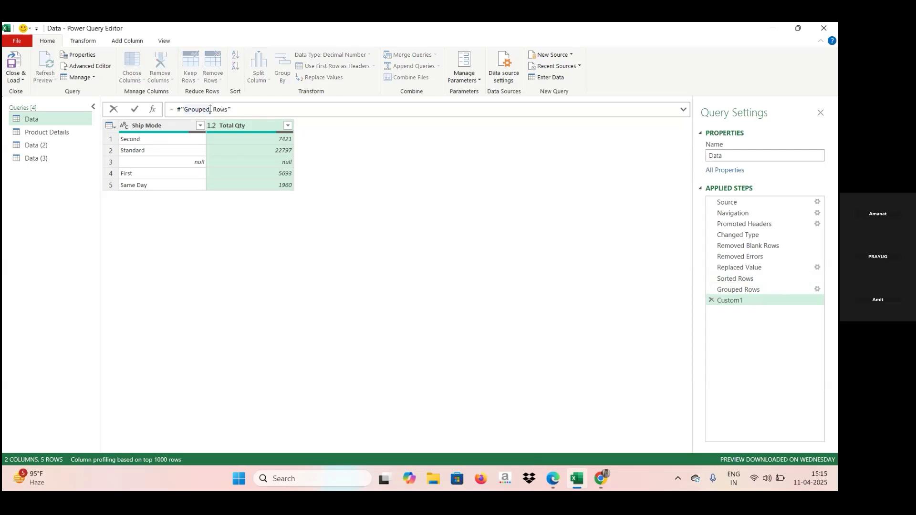
{"action": "key", "text": "BackSpace"}
{"action": "key", "text": "BackSpace"}
{"action": "key", "text": "BackSpace"}
{"action": "key", "text": "BackSpace"}
{"action": "key", "text": "BackSpace"}
{"action": "key", "text": "BackSpace"}
{"action": "key", "text": "BackSpace"}
{"action": "key", "text": "Caps_Lock"}
{"action": "type", "text": "S"}
{"action": "key", "text": "Caps_Lock"}
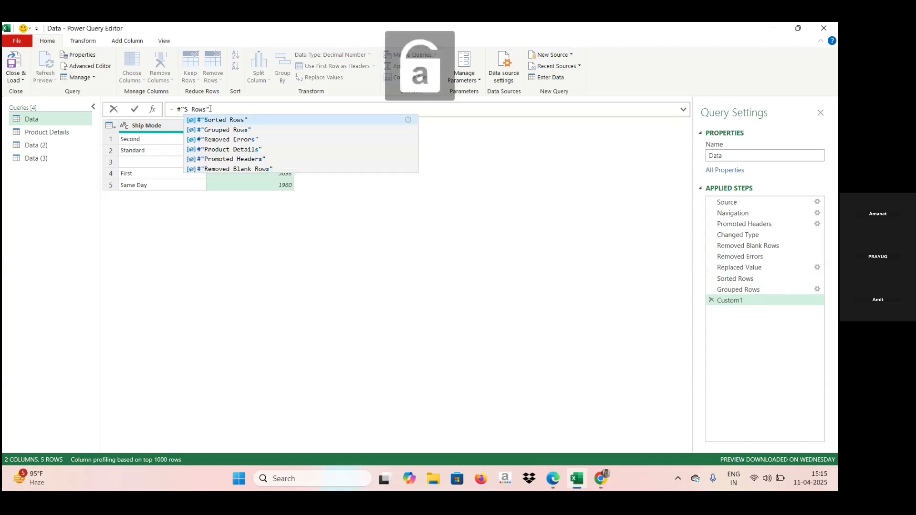
{"action": "left_click", "coordinate": [218, 121]}
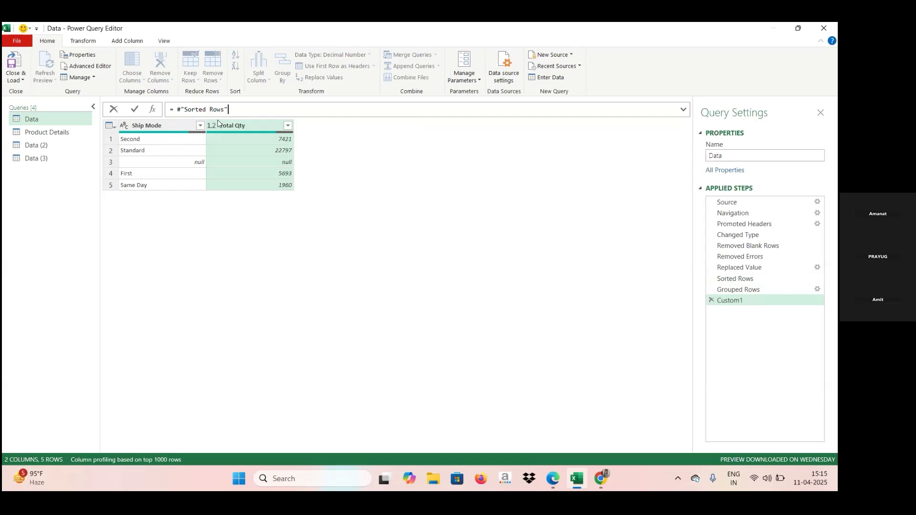
{"action": "key", "text": "Return"}
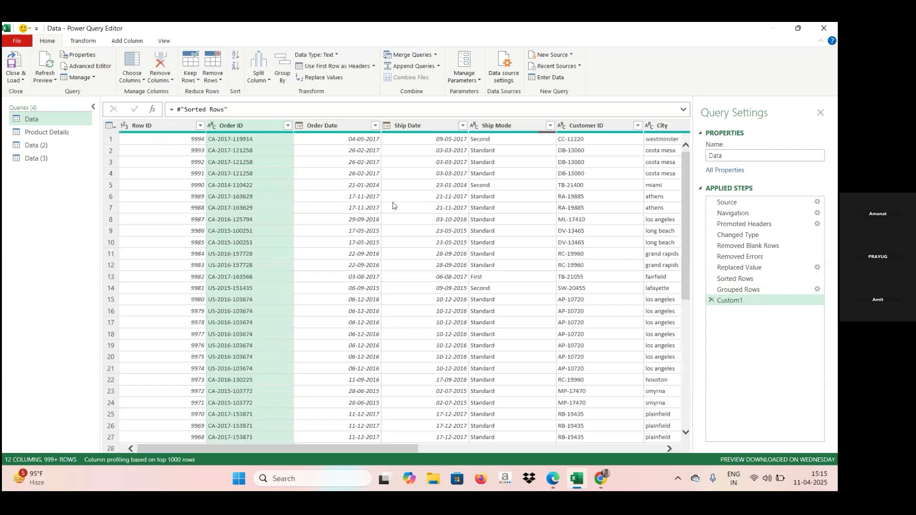
Step: Rename the custom applied step as "Get my Data back"
{"action": "right_click", "coordinate": [742, 306]}
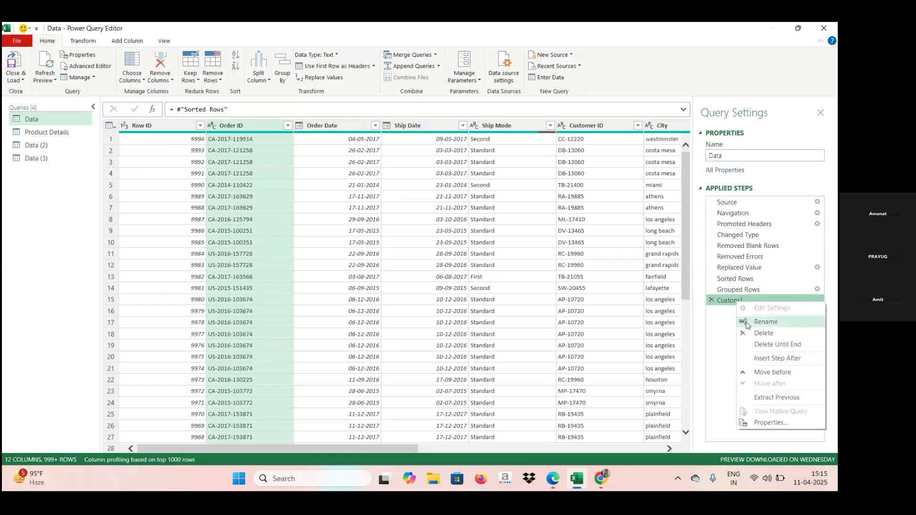
{"action": "left_click", "coordinate": [760, 323]}
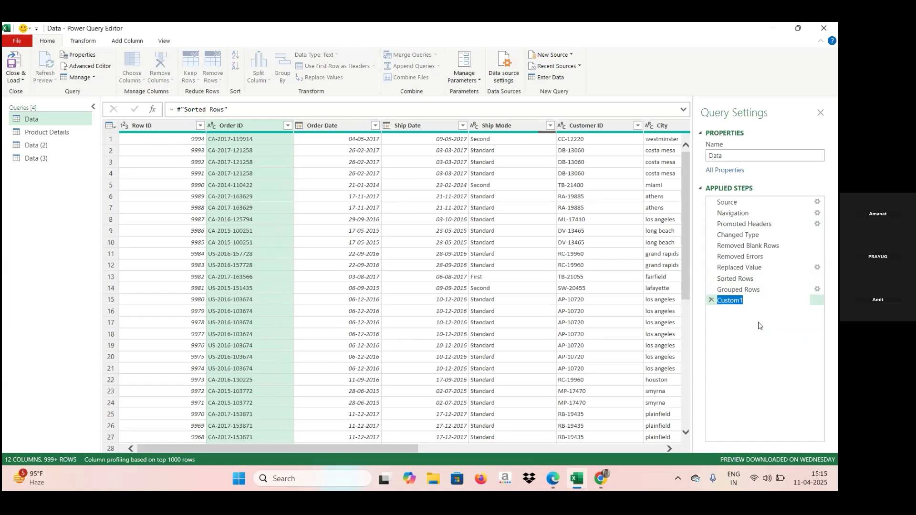
{"action": "key", "text": "Caps_Lock"}
{"action": "type", "text": "G"}
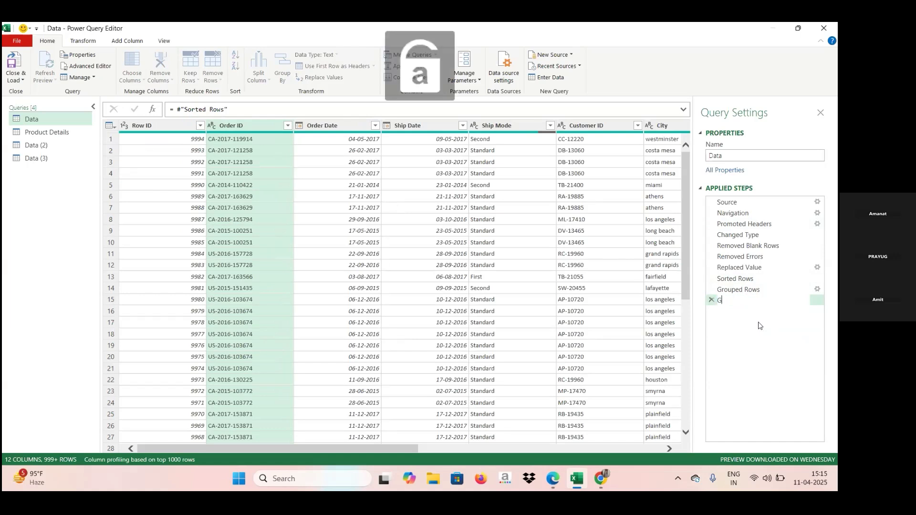
{"action": "type", "text": "ey"}
{"action": "key", "text": "BackSpace"}
{"action": "type", "text": "t my"}
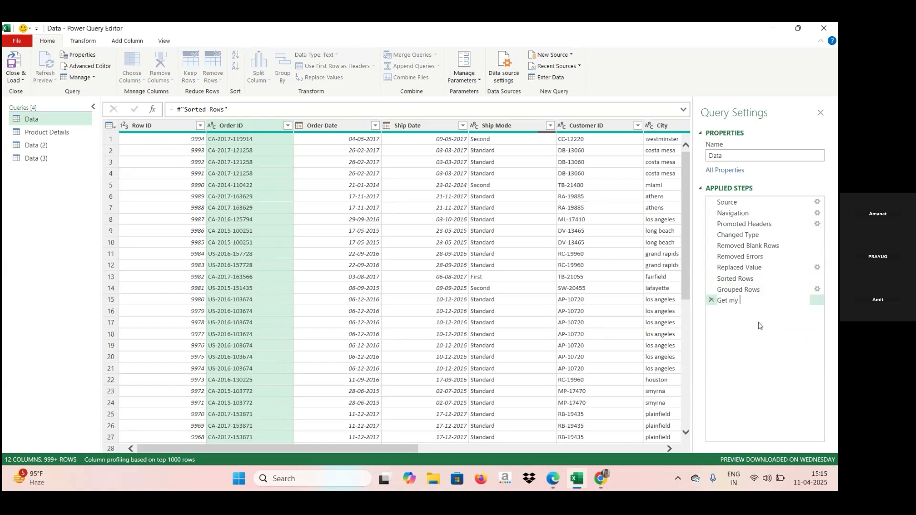
{"action": "key", "text": "Caps_Lock"}
{"action": "type", "text": "D"}
{"action": "key", "text": "Caps_Lock"}
{"action": "type", "text": "ata back"}
{"action": "key", "text": "Return"}
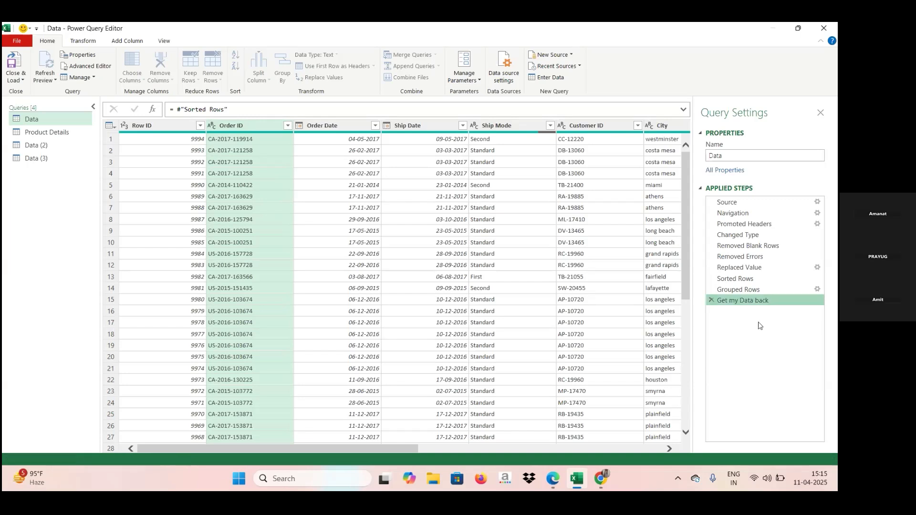
Step: Rename the Grouped Rows applied step as "Qty sum check point"
{"action": "left_click", "coordinate": [739, 290]}
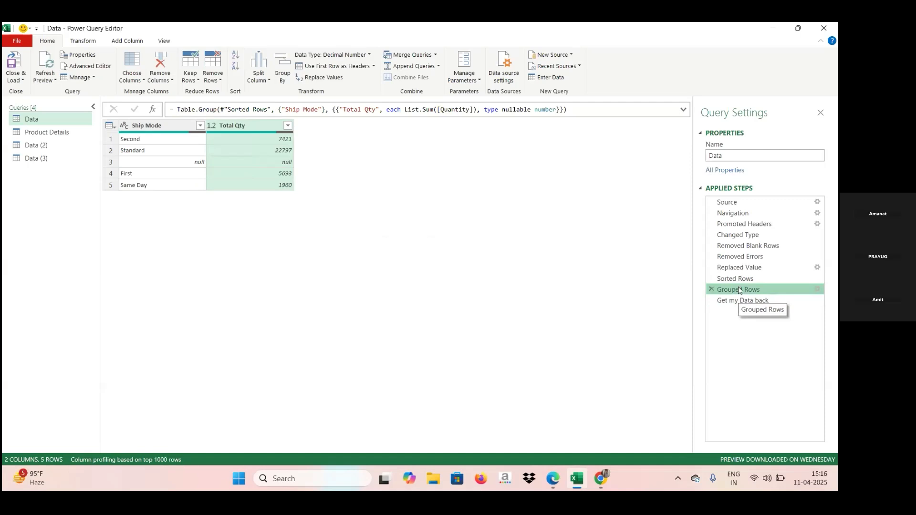
{"action": "right_click", "coordinate": [738, 288]}
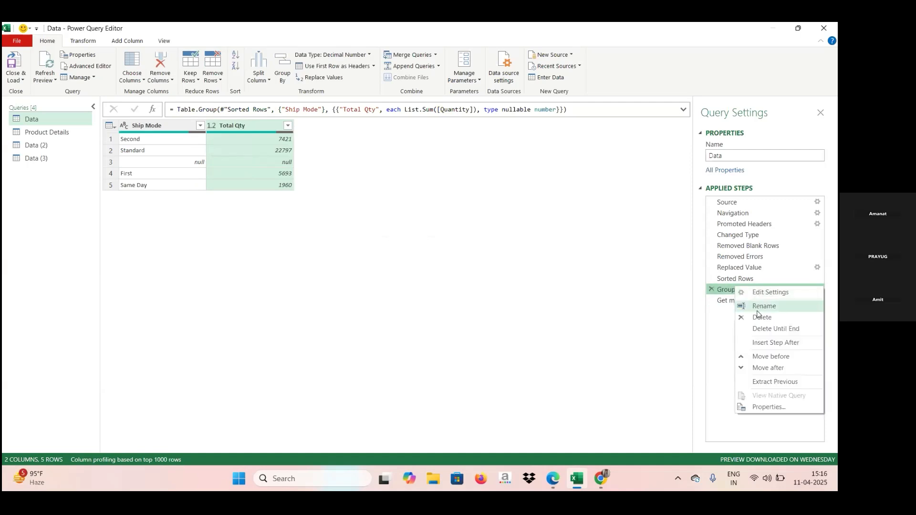
{"action": "left_click", "coordinate": [758, 312]}
{"action": "key", "text": "Caps_Lock"}
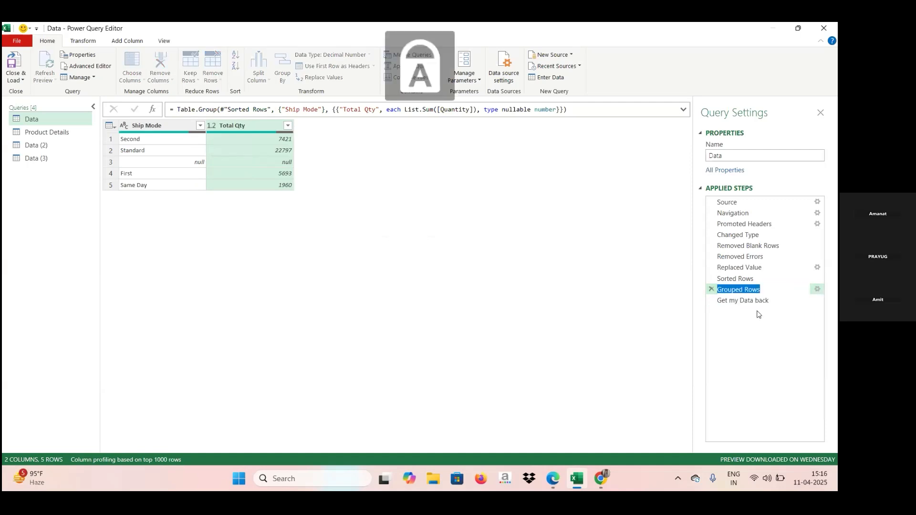
{"action": "type", "text": "Q"}
{"action": "key", "text": "Caps_Lock"}
{"action": "type", "text": "ty s"}
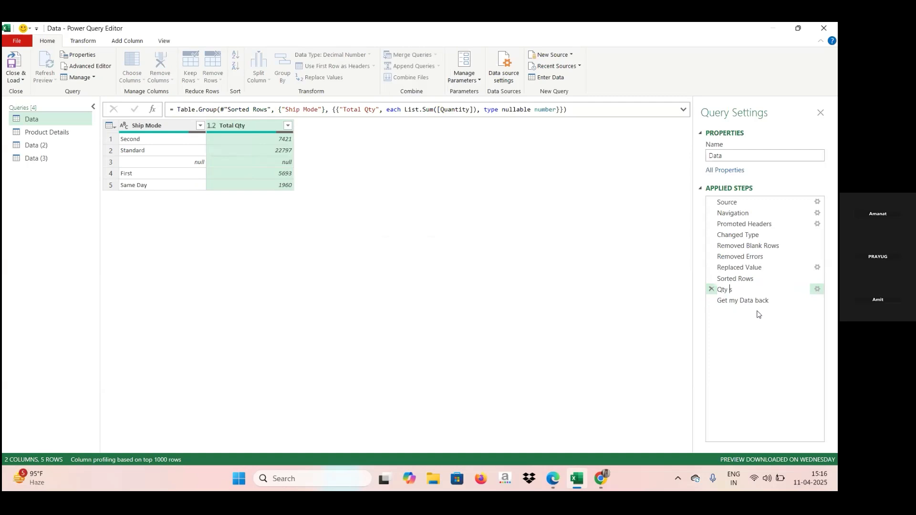
{"action": "type", "text": "um check point"}
{"action": "key", "text": "Return"}
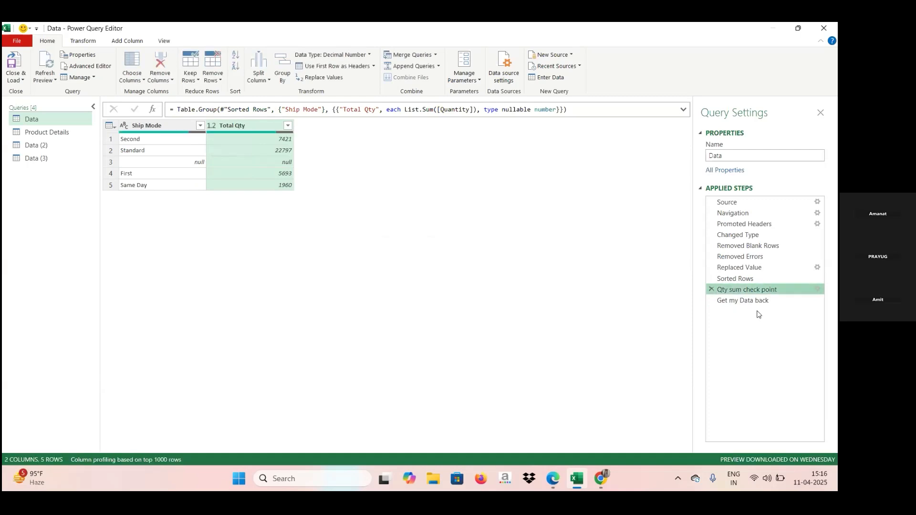
Step: Filter the null value out of the Ship Mode column after the Qty sum check point step
{"action": "left_click", "coordinate": [764, 302]}
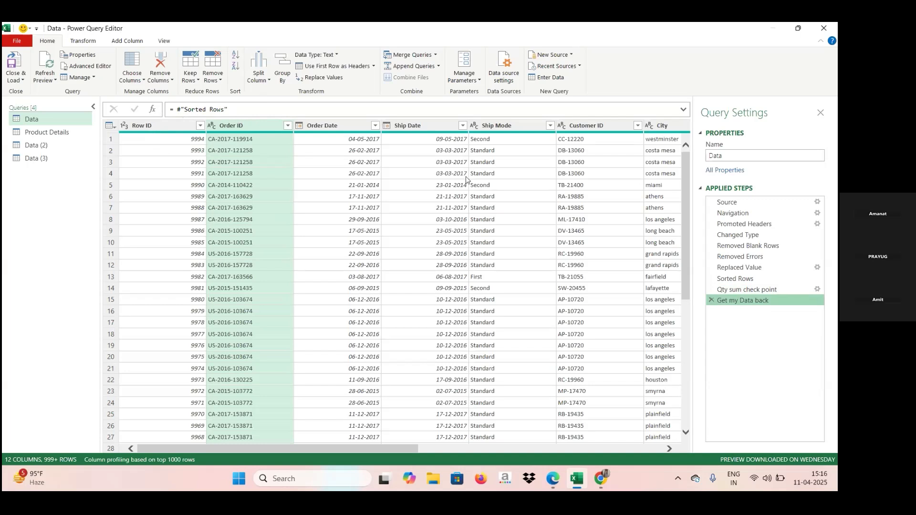
{"action": "left_click", "coordinate": [737, 290]}
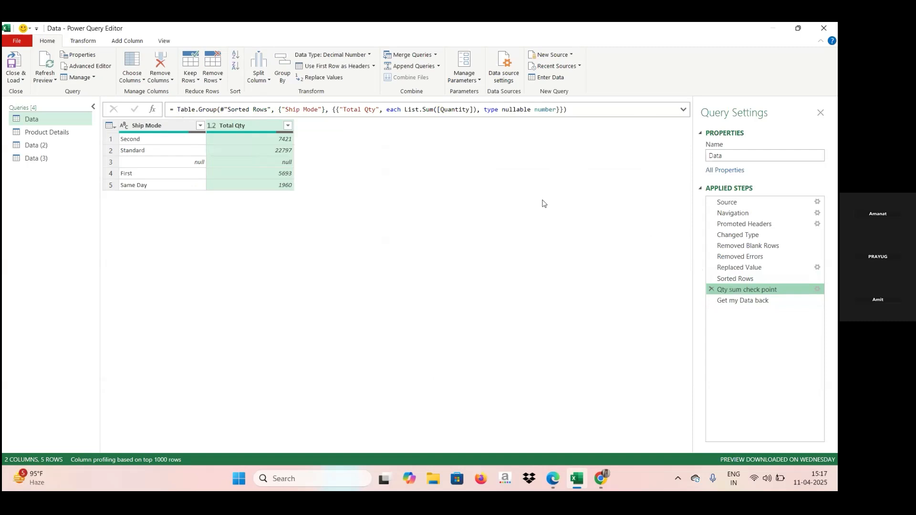
{"action": "left_click", "coordinate": [200, 126]}
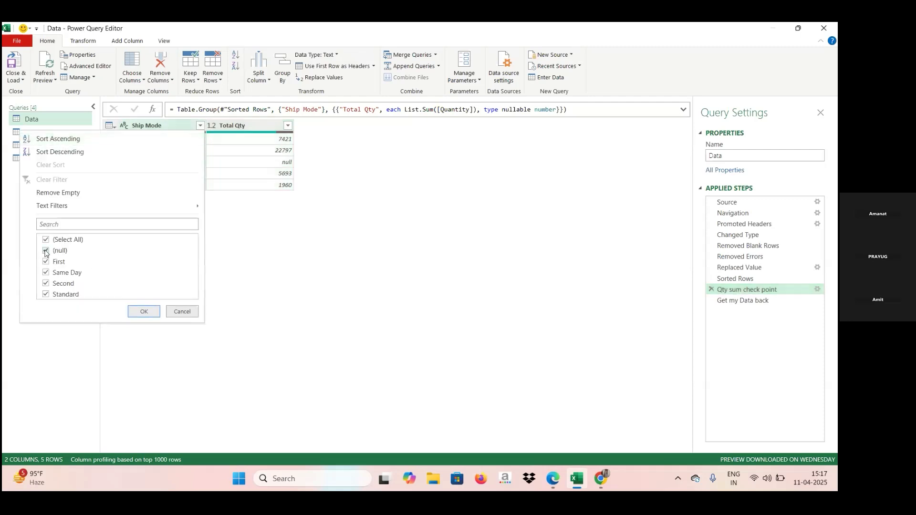
{"action": "left_click", "coordinate": [46, 251]}
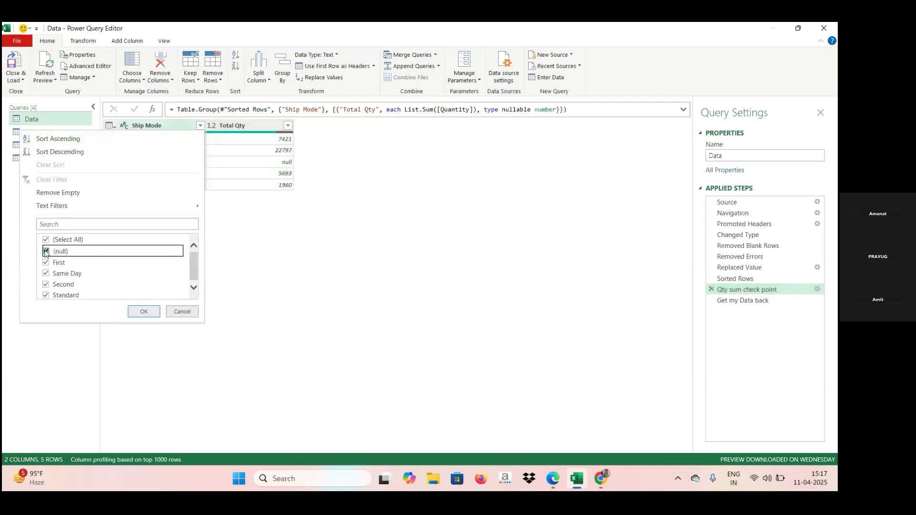
{"action": "left_click", "coordinate": [144, 312]}
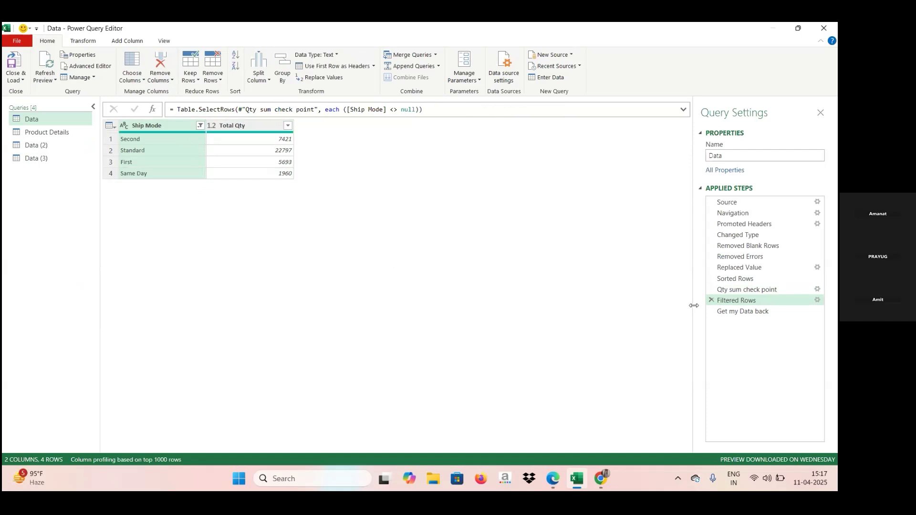
Step: Switch the Qty sum check point step's grouping to Advanced and add City as a second grouping column
{"action": "left_click", "coordinate": [818, 292]}
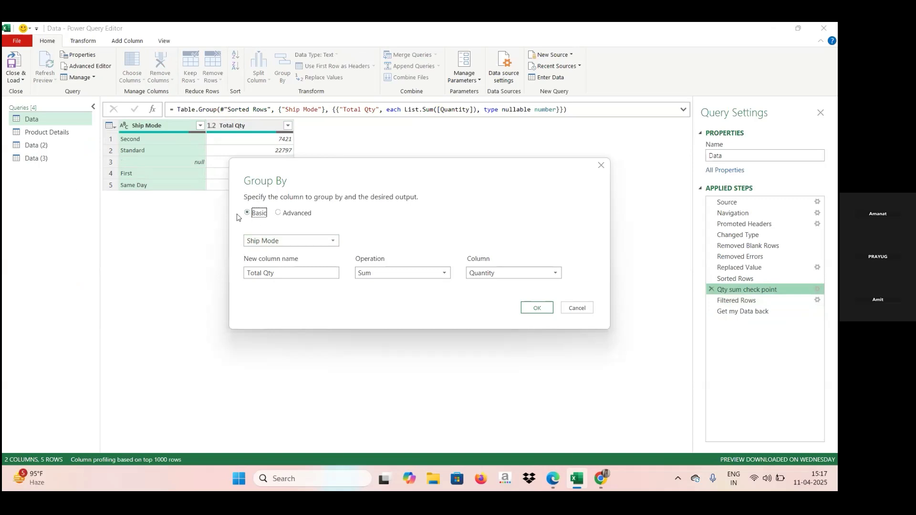
{"action": "left_click", "coordinate": [279, 212]}
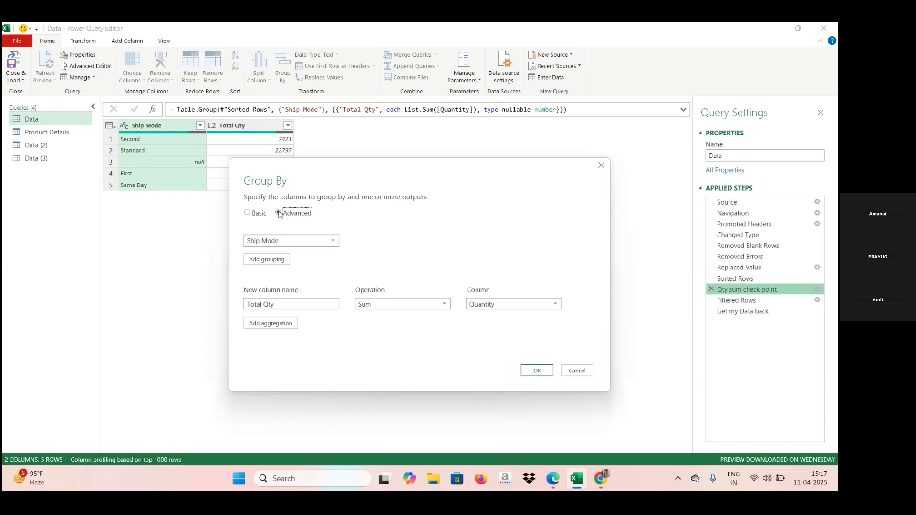
{"action": "left_click", "coordinate": [266, 264]}
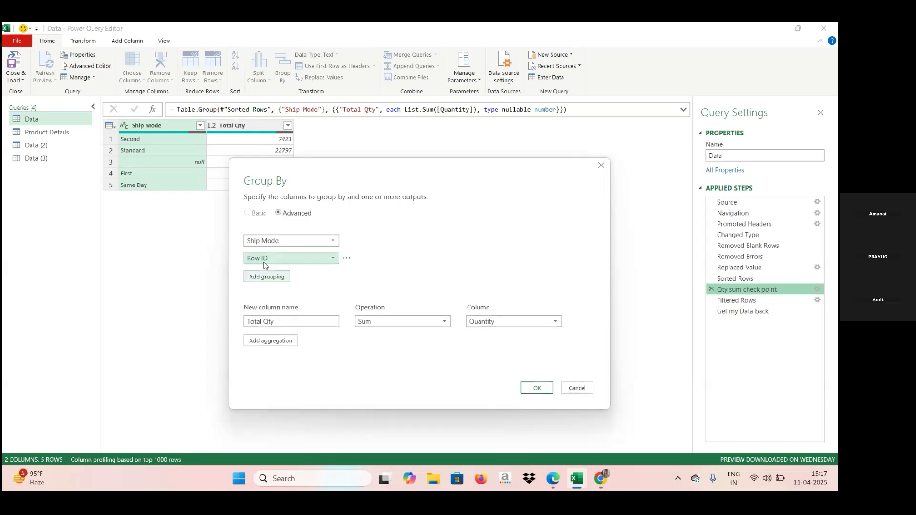
{"action": "left_click", "coordinate": [333, 259]}
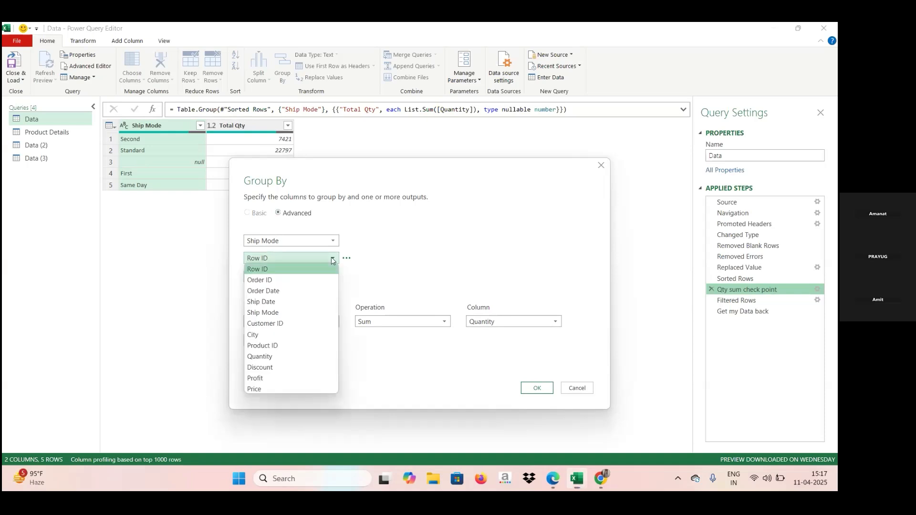
{"action": "left_click", "coordinate": [281, 336]}
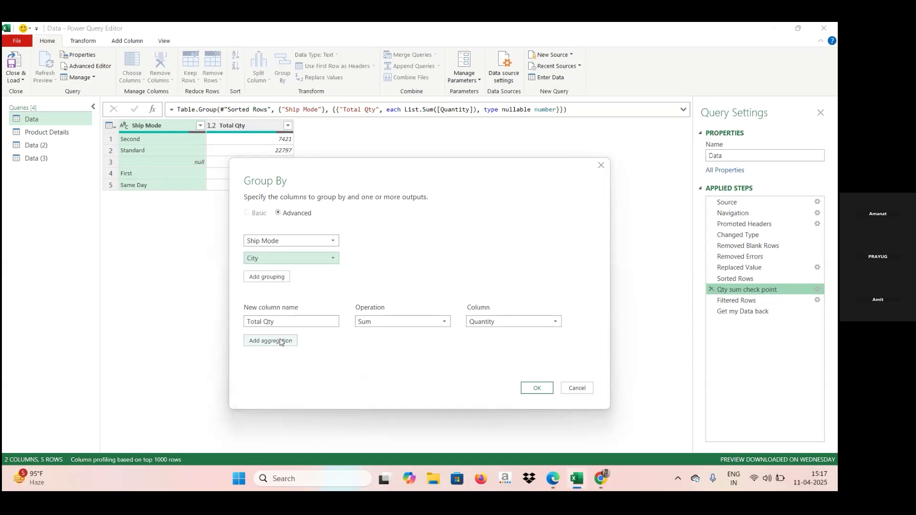
Step: Add a second aggregation named "Total qty" that sums Quantity to the Qty sum check point grouping and apply it
{"action": "left_click", "coordinate": [282, 342]}
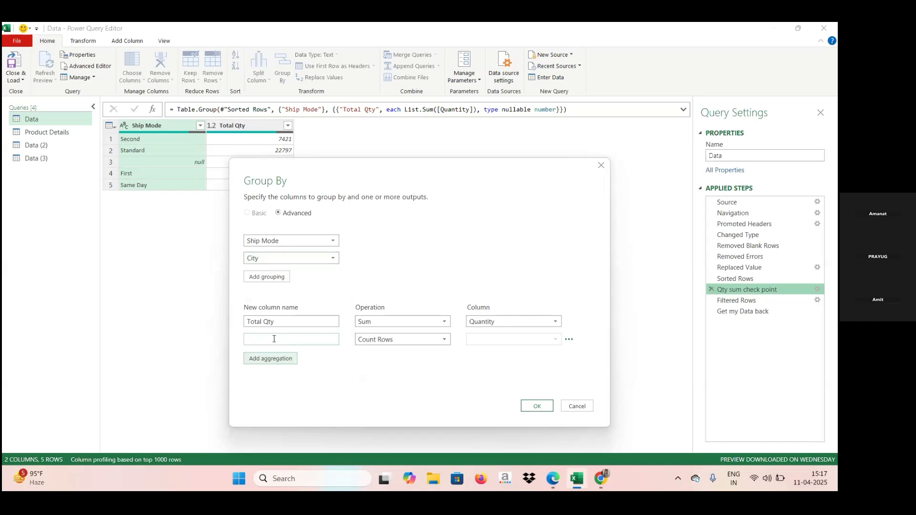
{"action": "key", "text": "Caps_Lock"}
{"action": "type", "text": "T"}
{"action": "key", "text": "Caps_Lock"}
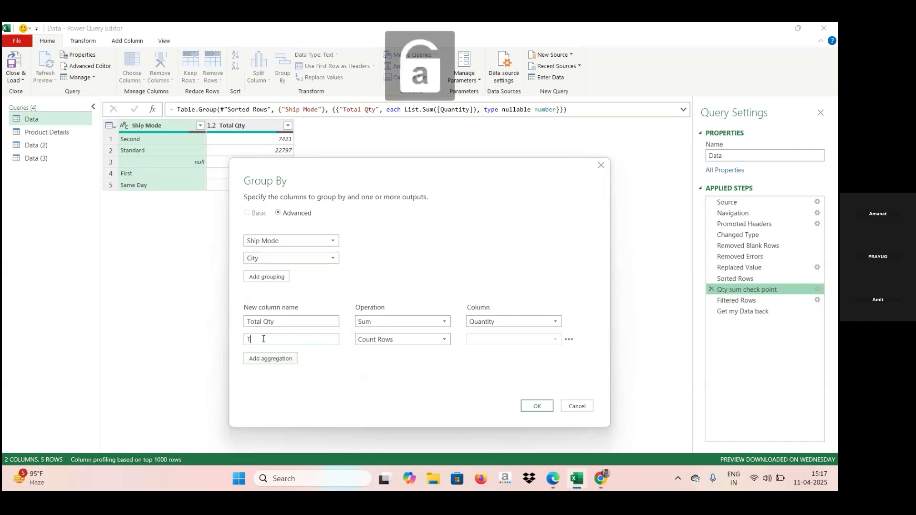
{"action": "type", "text": "otal"}
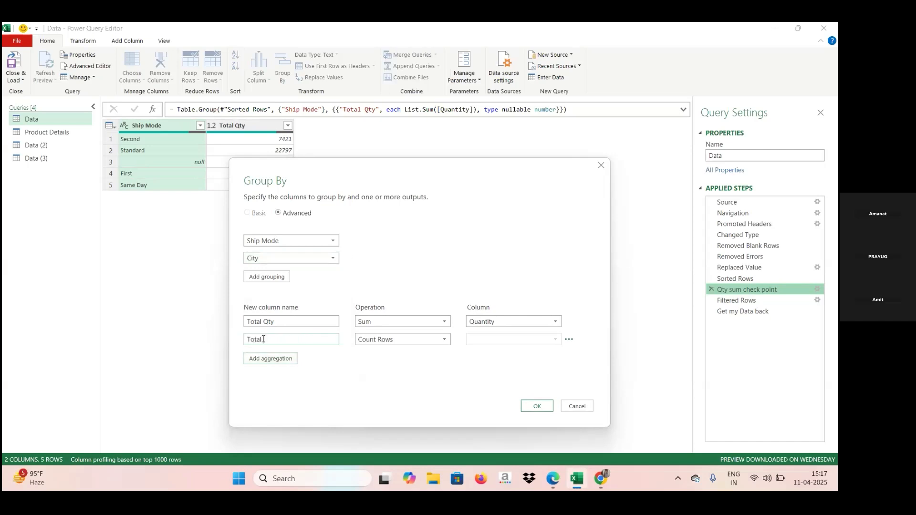
{"action": "type", "text": " qty"}
{"action": "left_click", "coordinate": [444, 339]}
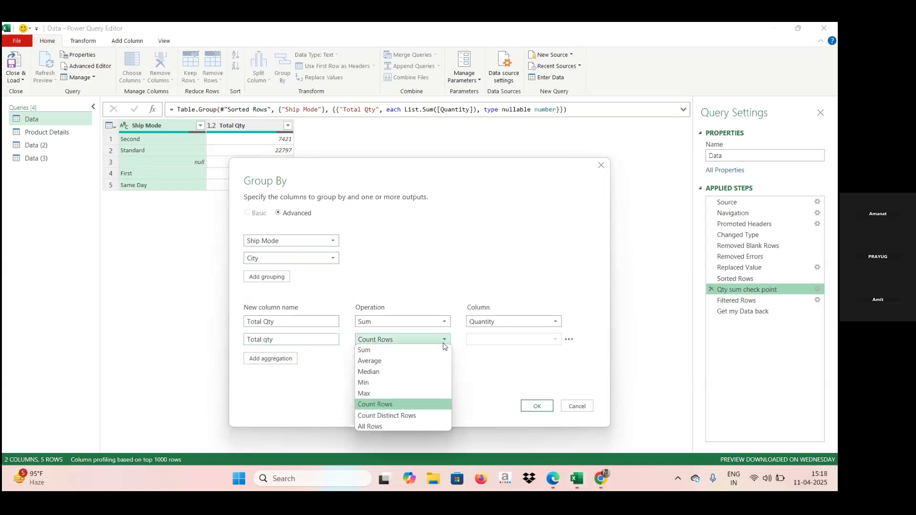
{"action": "left_click", "coordinate": [373, 351]}
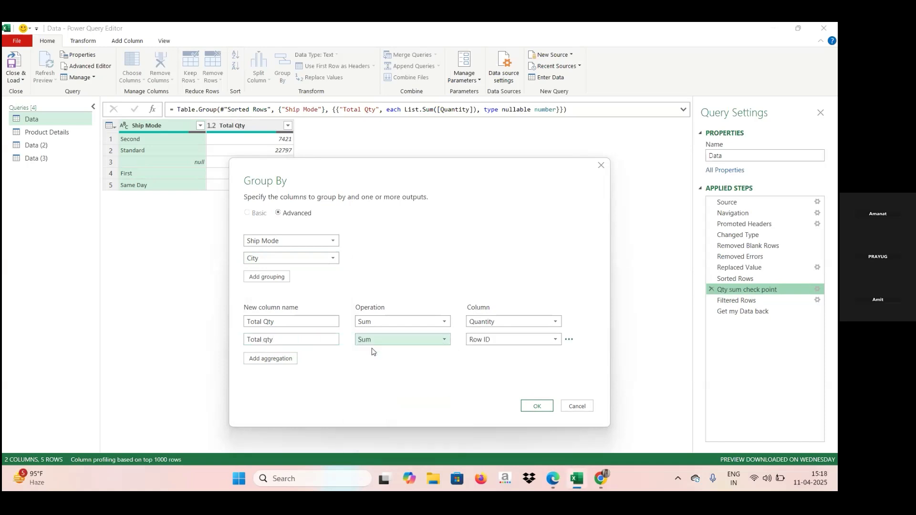
{"action": "left_click", "coordinate": [556, 340]}
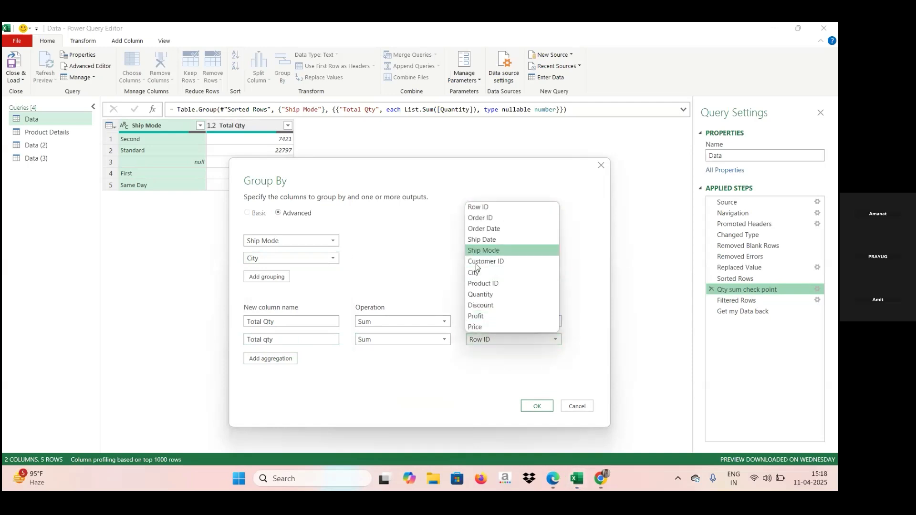
{"action": "left_click", "coordinate": [478, 296]}
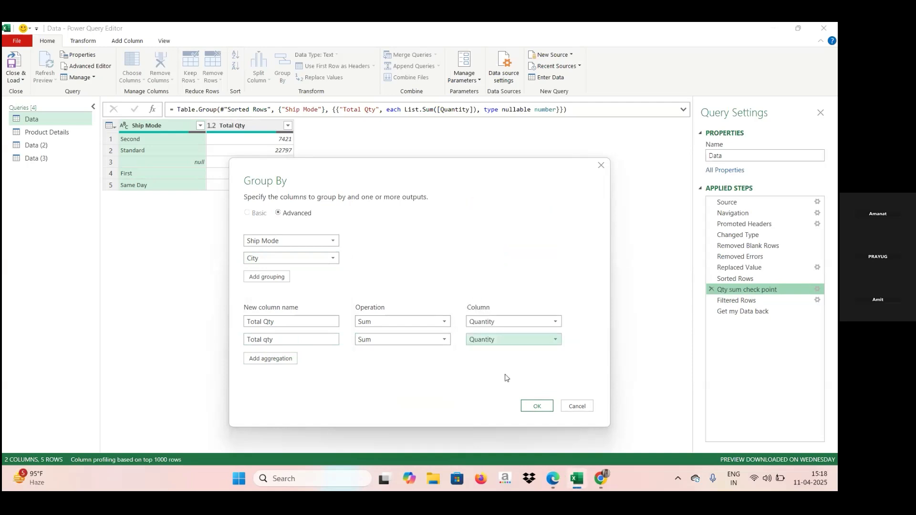
{"action": "left_click", "coordinate": [535, 407]}
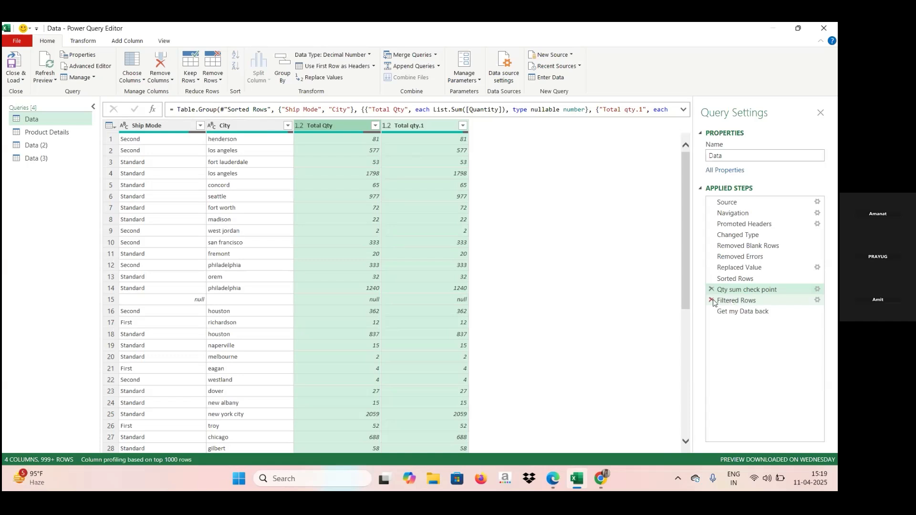
Step: Show the full table again at the Get my Data back applied step, keeping the Filtered Rows step
{"action": "left_click", "coordinate": [712, 301]}
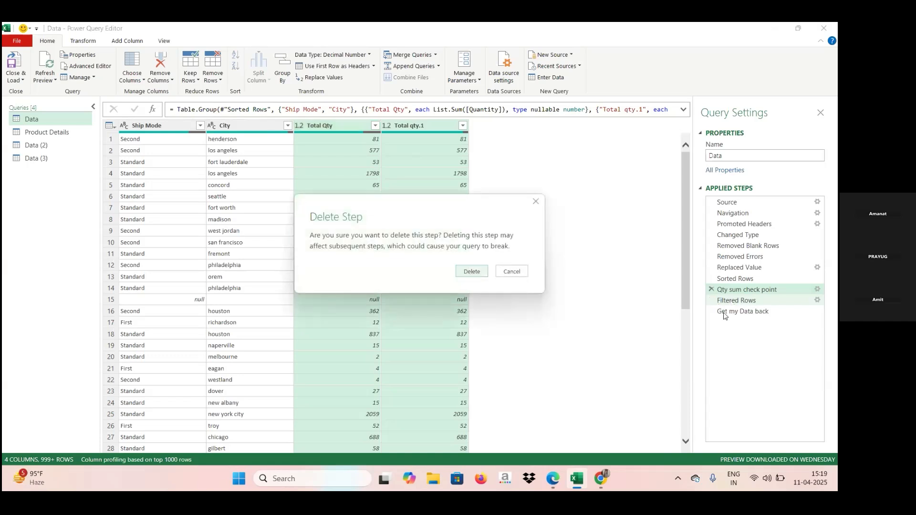
{"action": "left_click", "coordinate": [512, 272]}
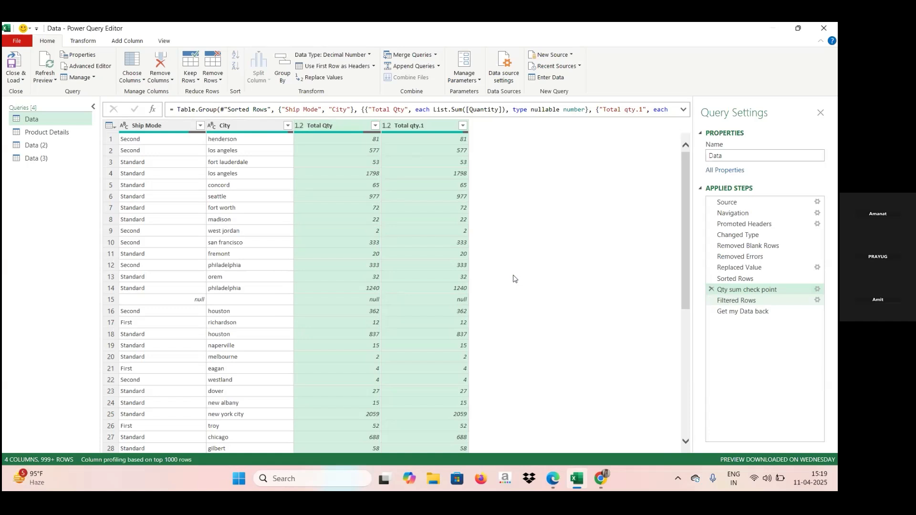
{"action": "left_click", "coordinate": [738, 312]}
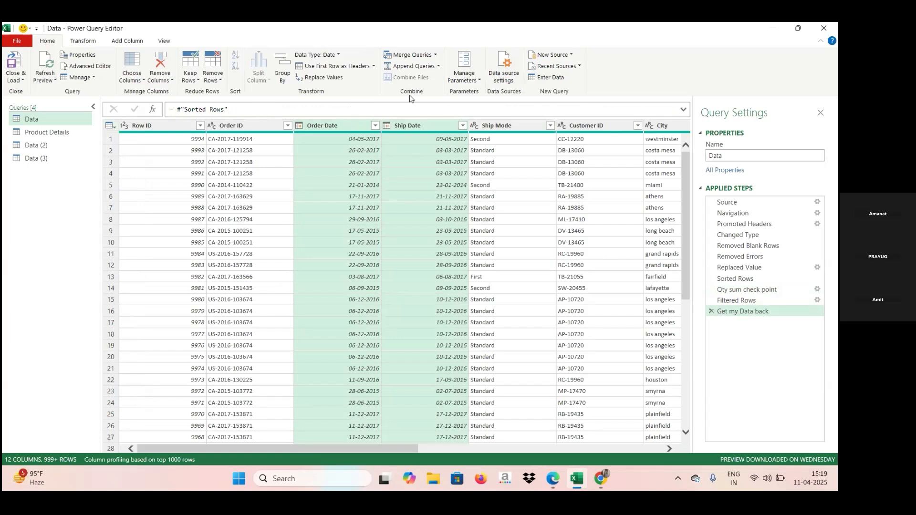
Step: Examine the Product Details query's columns and compare them with the City to Price columns of the Data query
{"action": "left_click", "coordinate": [51, 133]}
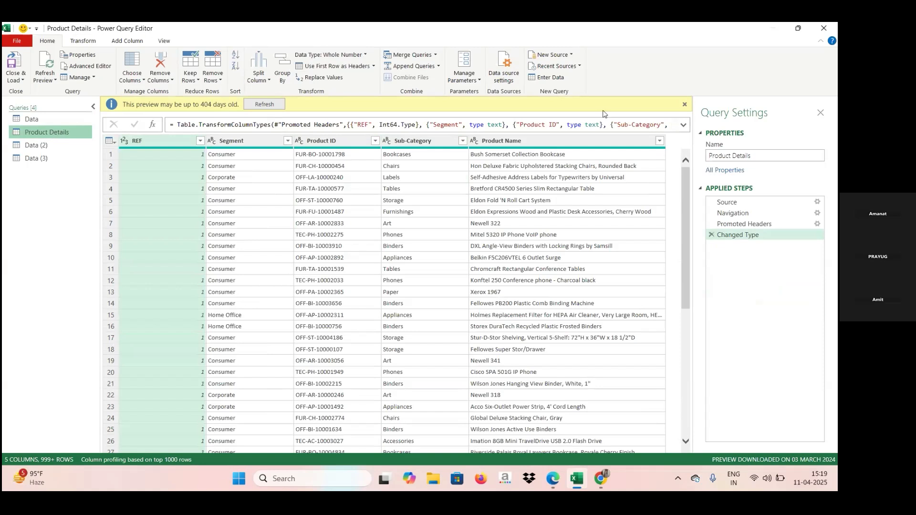
{"action": "left_click", "coordinate": [684, 104]}
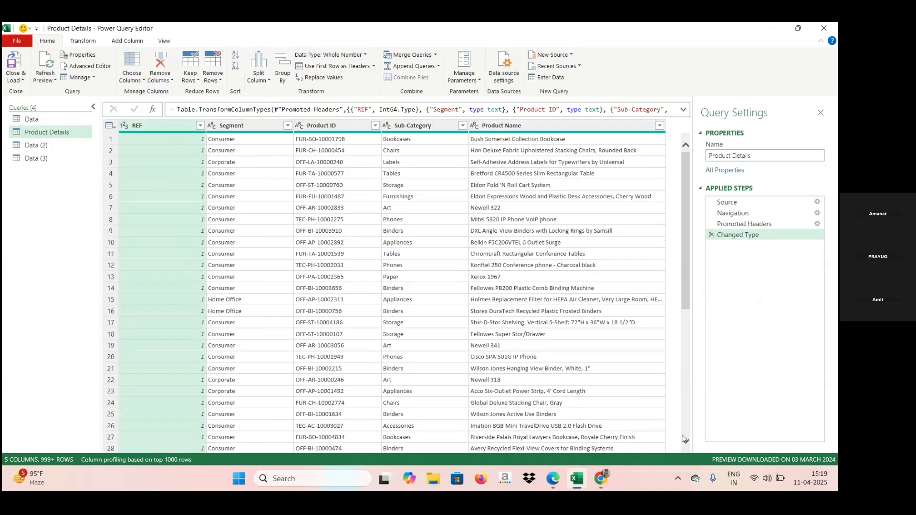
{"action": "left_click", "coordinate": [46, 120]}
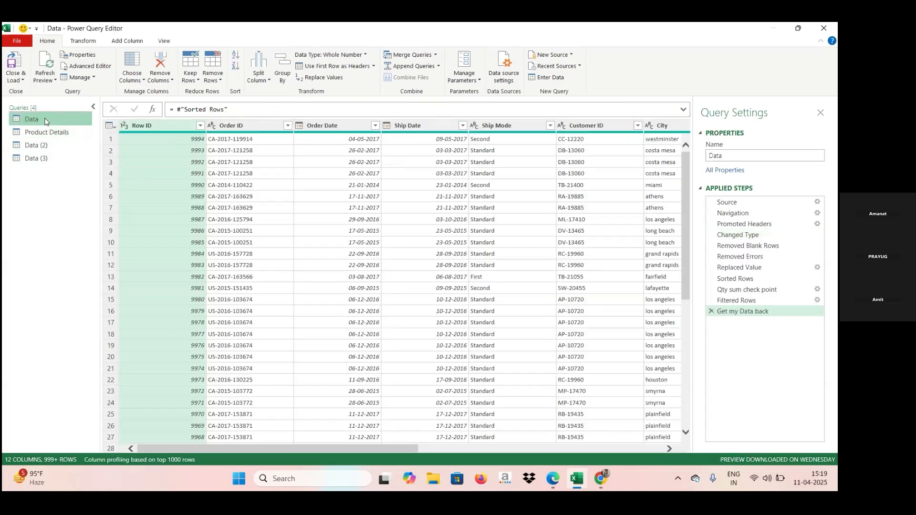
{"action": "left_click", "coordinate": [527, 450]}
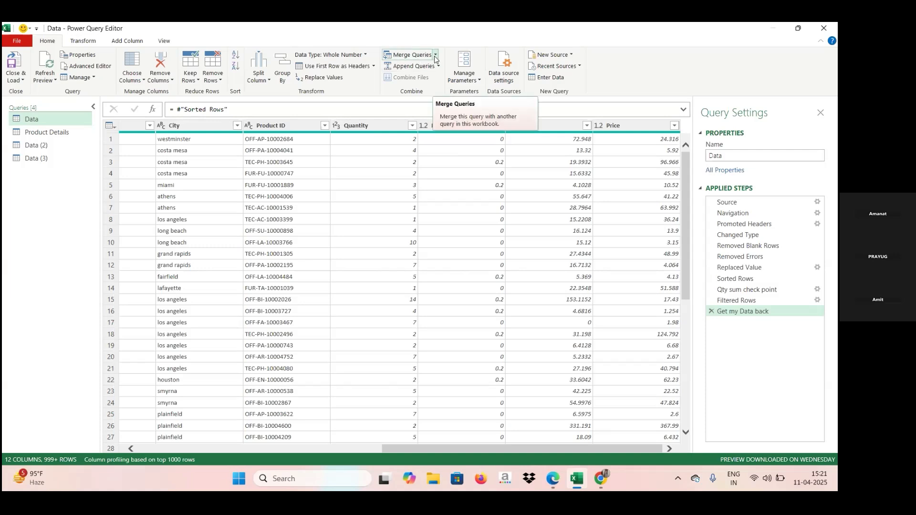
Step: Set up a merge as a new query between Data and Product Details, matching on Product ID in both tables
{"action": "left_click", "coordinate": [434, 56]}
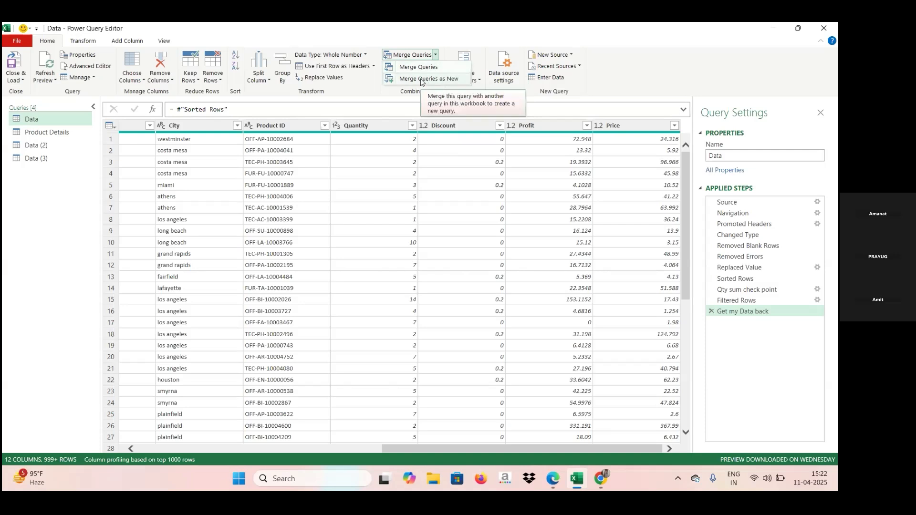
{"action": "left_click", "coordinate": [422, 80]}
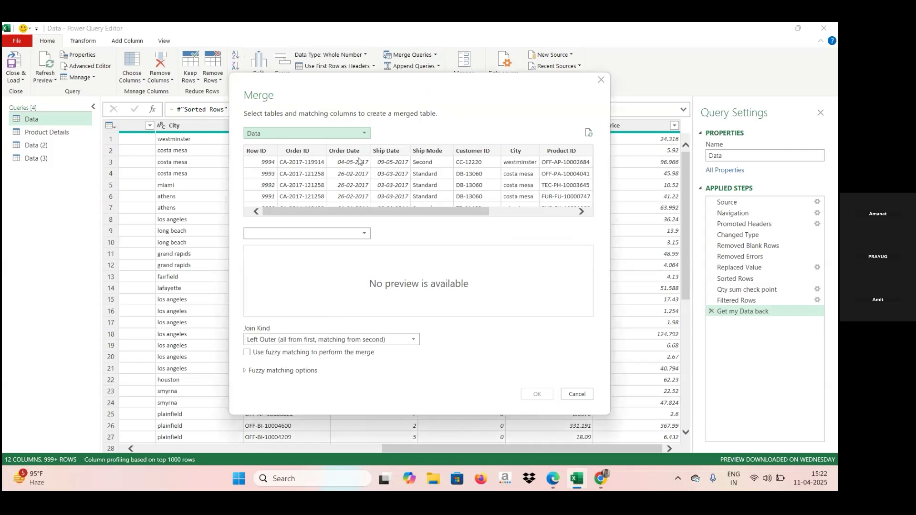
{"action": "left_click", "coordinate": [515, 212]}
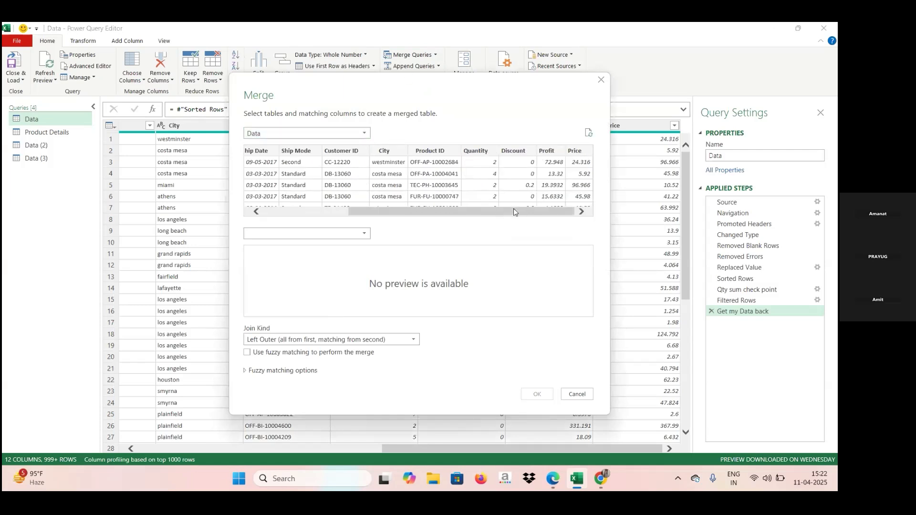
{"action": "left_click", "coordinate": [367, 235]}
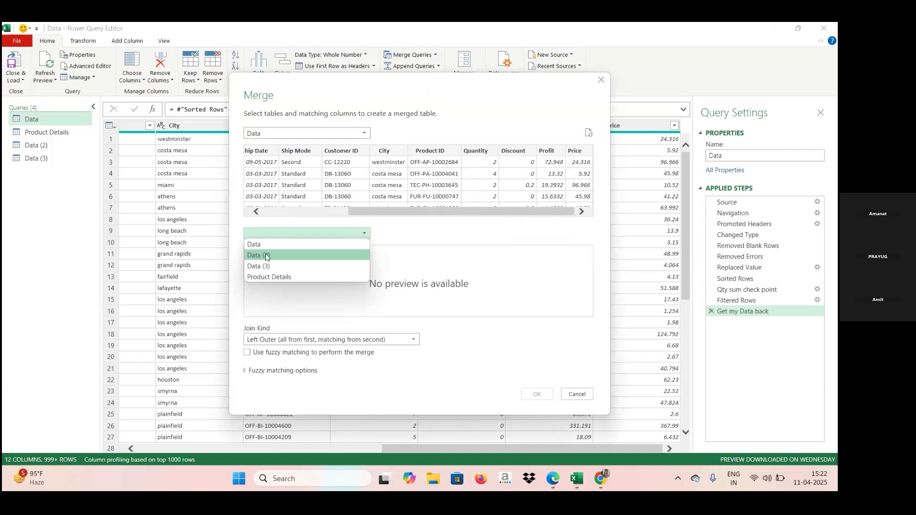
{"action": "left_click", "coordinate": [270, 276]}
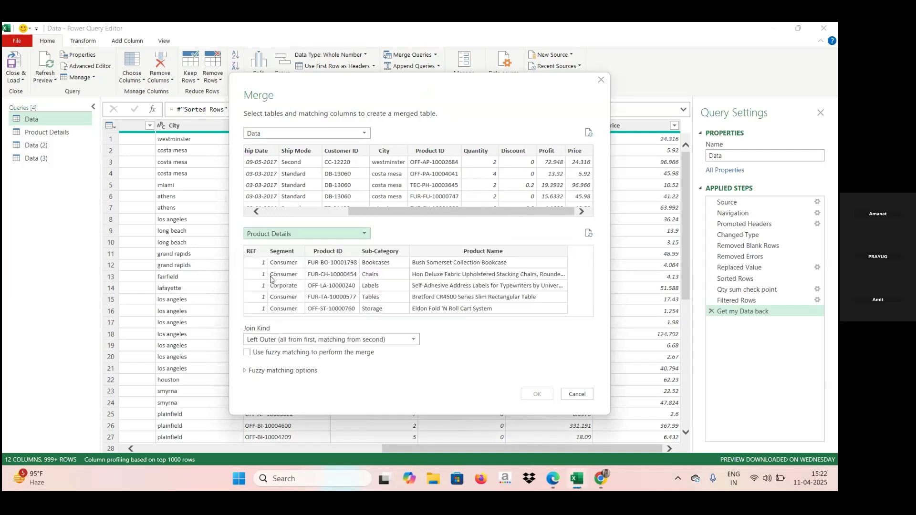
{"action": "left_click", "coordinate": [270, 279]}
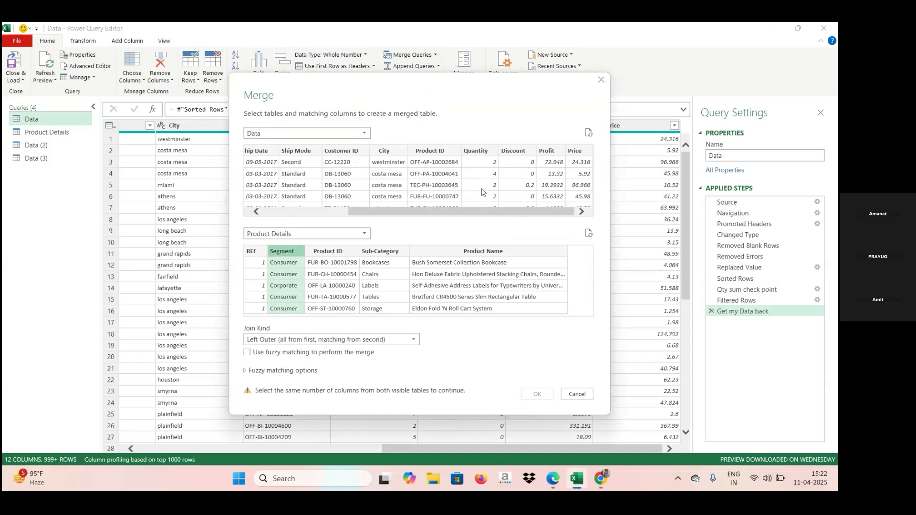
{"action": "left_click", "coordinate": [435, 150]}
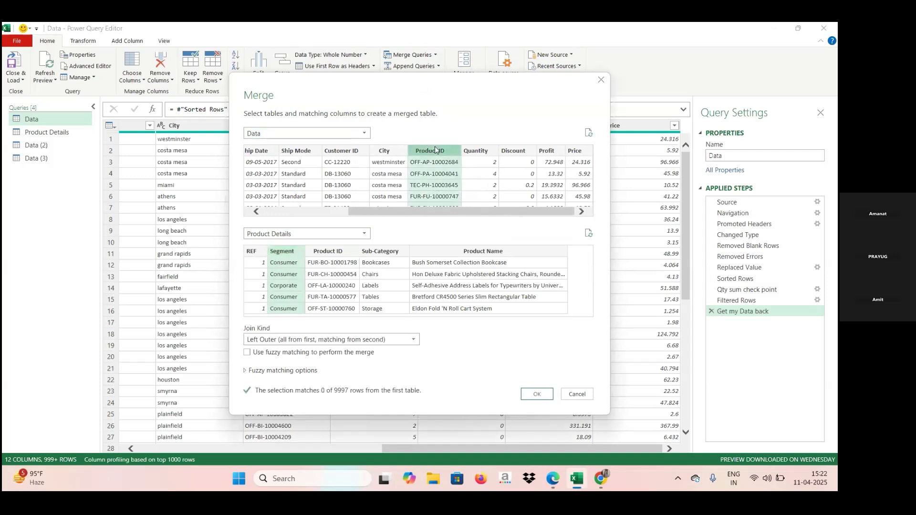
{"action": "left_click", "coordinate": [332, 251]}
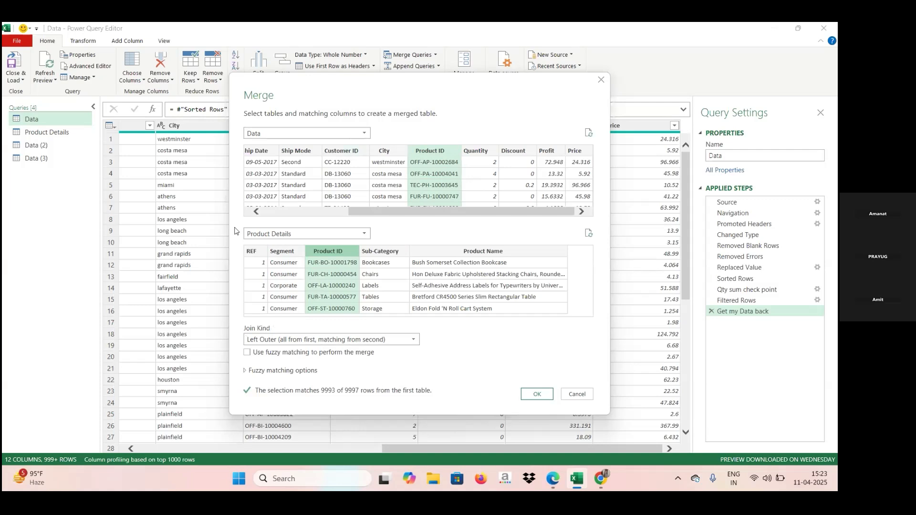
Step: Try Customer ID and Sub-Category as the matching columns, and return to Product ID in both tables
{"action": "left_click", "coordinate": [341, 153]}
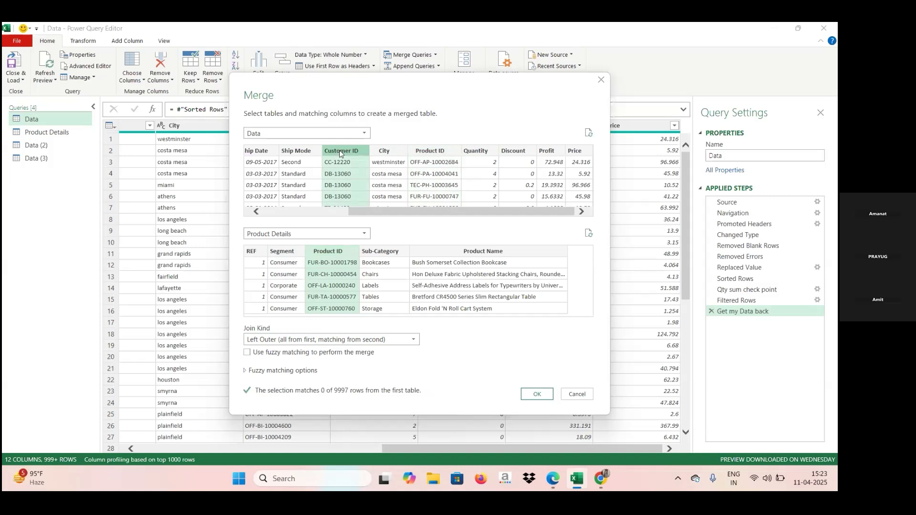
{"action": "left_click", "coordinate": [382, 251]}
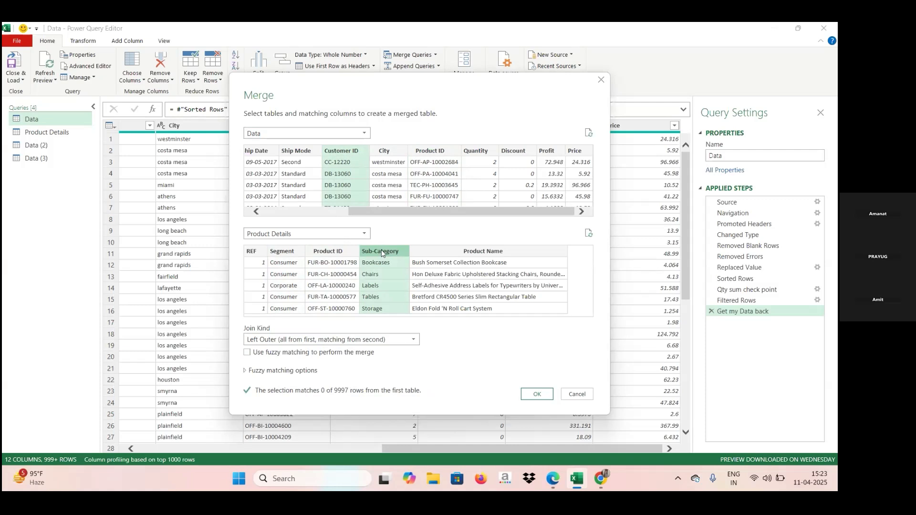
{"action": "left_click", "coordinate": [429, 151]}
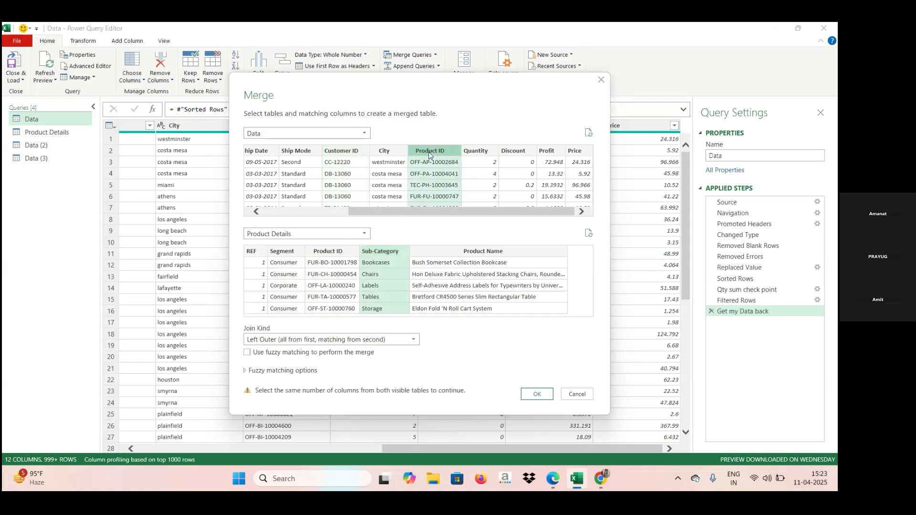
{"action": "left_click", "coordinate": [327, 252]}
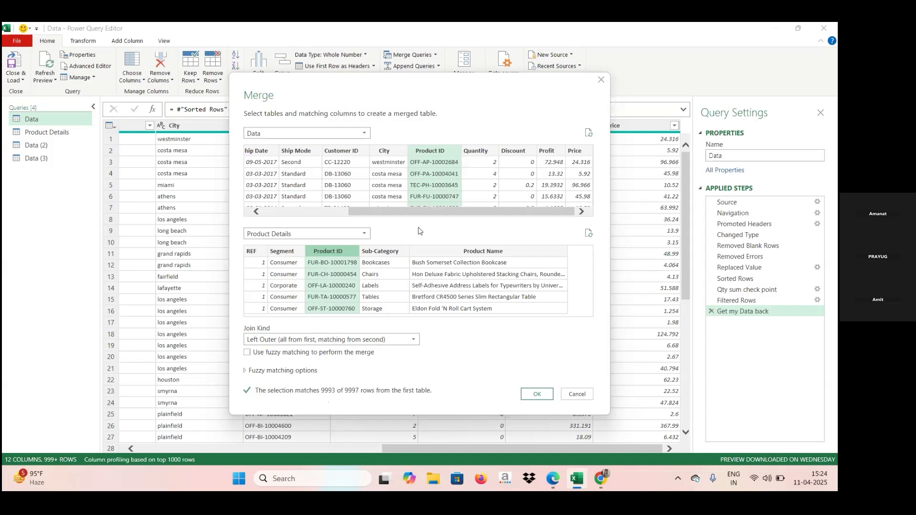
Step: Create the merged query with a Left Outer join and fuzzy matching enabled
{"action": "left_click", "coordinate": [414, 341]}
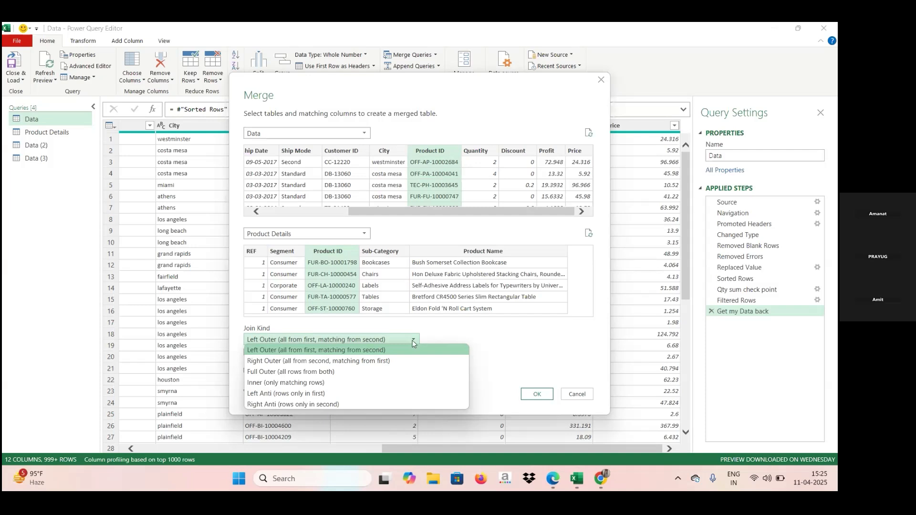
{"action": "left_click", "coordinate": [491, 352]}
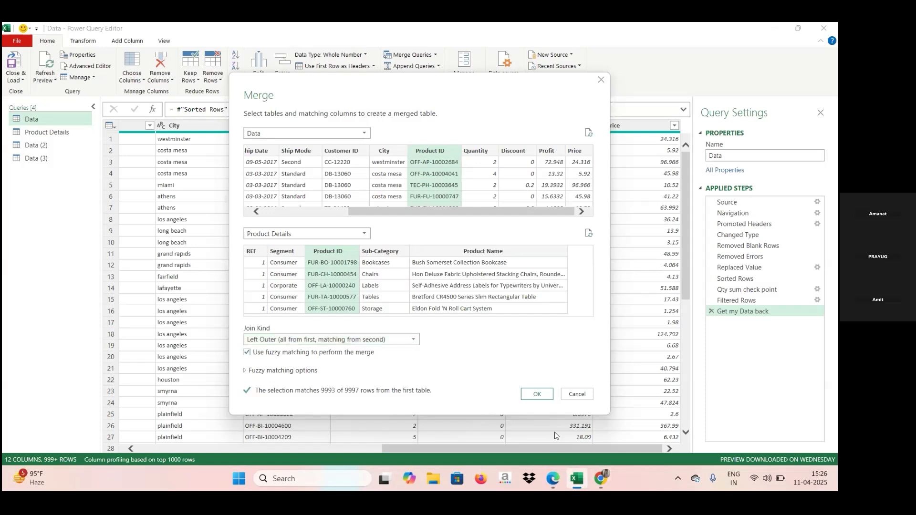
{"action": "left_click", "coordinate": [546, 395]}
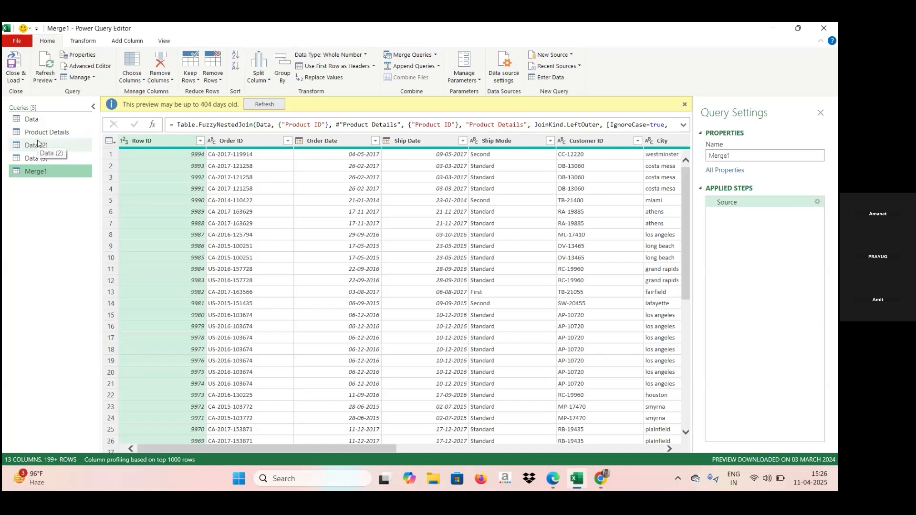
Step: Rename the Data (2) query as Duplicate Data
{"action": "right_click", "coordinate": [38, 145]}
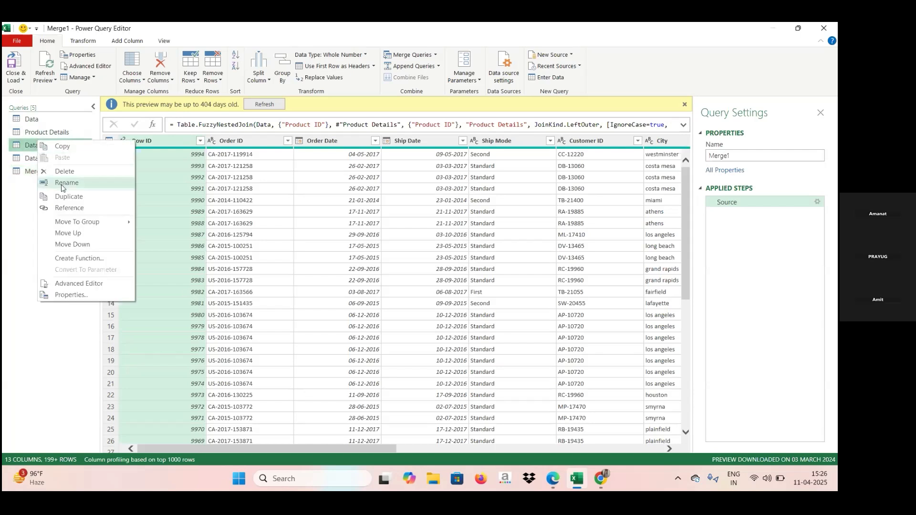
{"action": "left_click", "coordinate": [63, 185]}
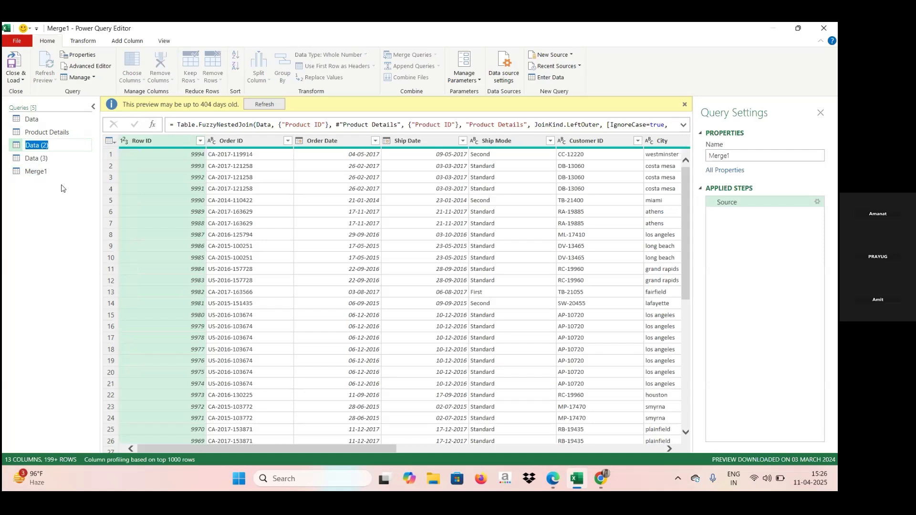
{"action": "key", "text": "Caps_Lock"}
{"action": "type", "text": "D"}
{"action": "key", "text": "Caps_Lock"}
{"action": "type", "text": "u"}
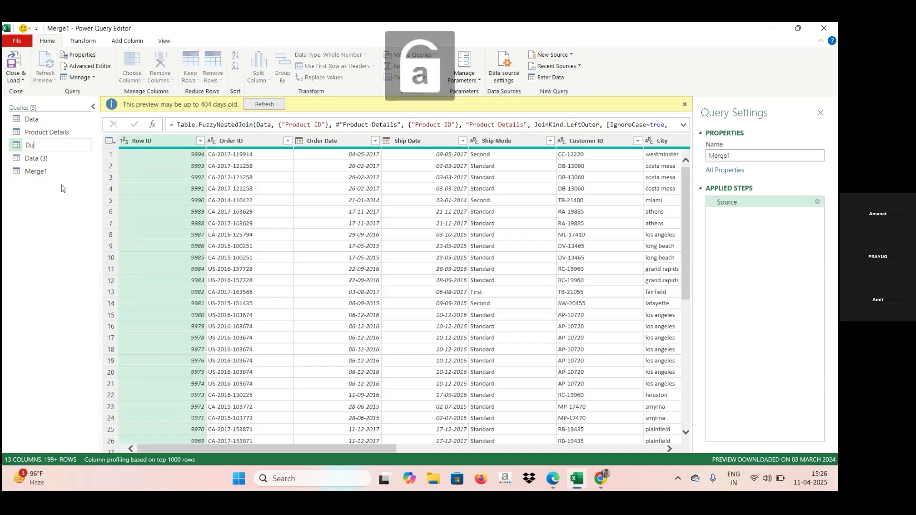
{"action": "type", "text": "plicate"}
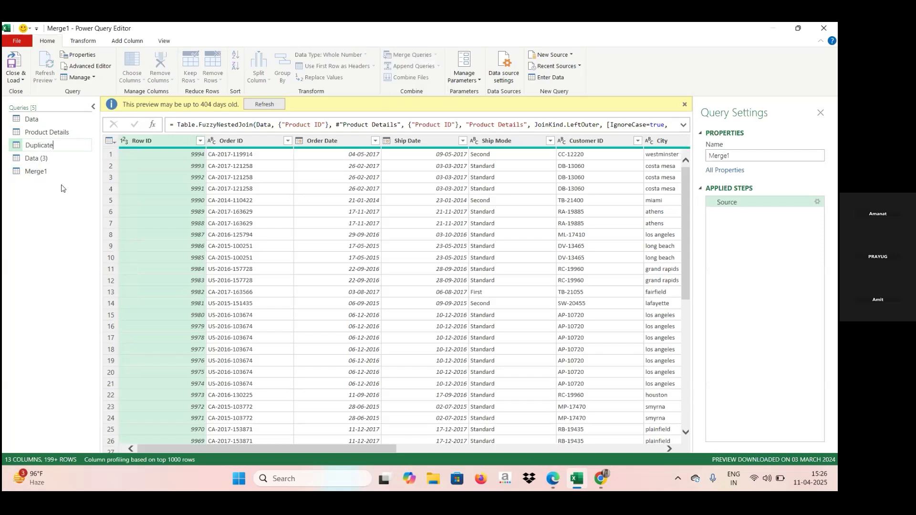
{"action": "key", "text": "Caps_Lock"}
{"action": "type", "text": "D"}
{"action": "key", "text": "Caps_Lock"}
{"action": "type", "text": "ata"}
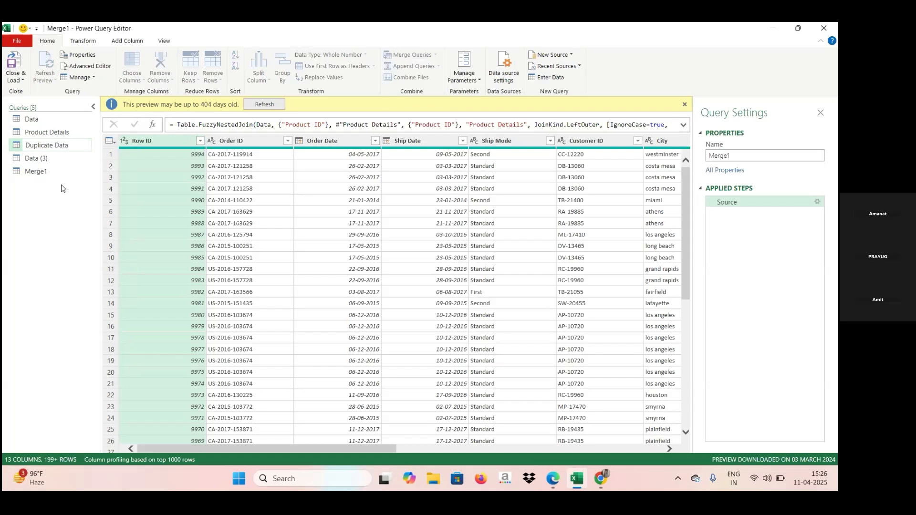
{"action": "key", "text": "Return"}
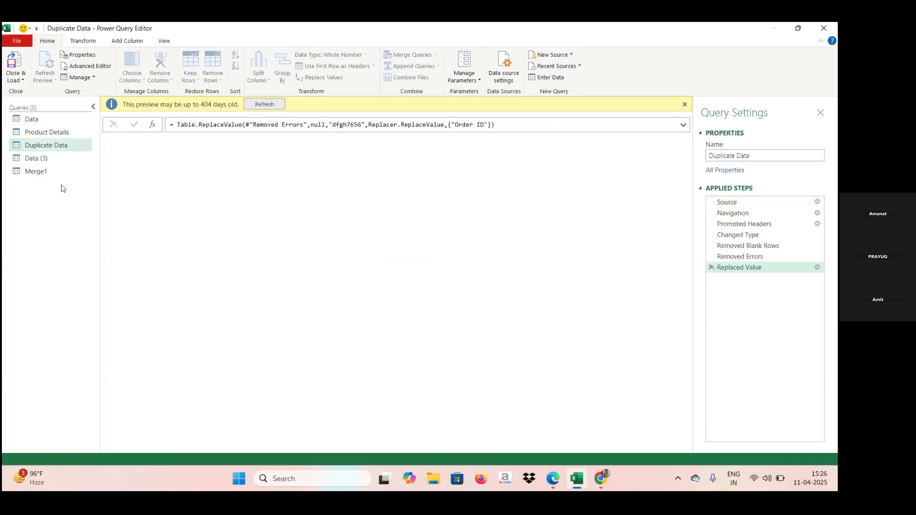
Step: Rename the Data (3) query as Reference Data
{"action": "left_click", "coordinate": [57, 158]}
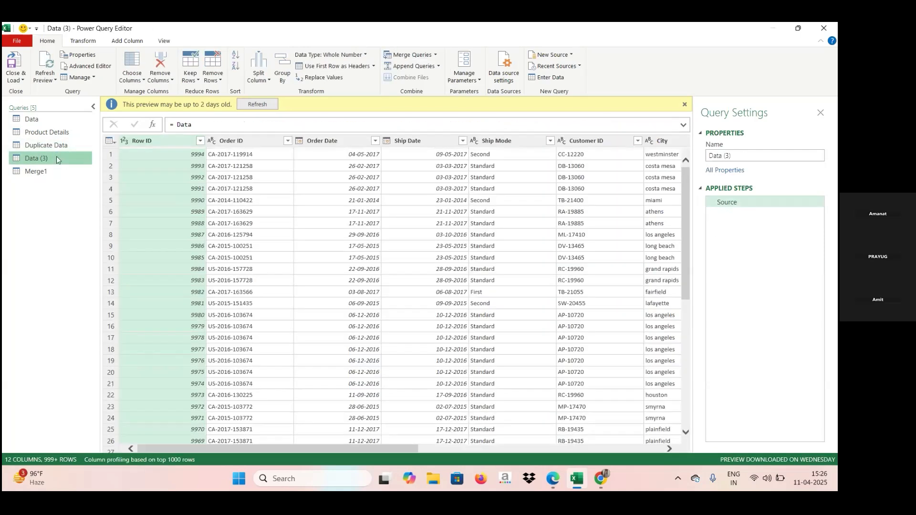
{"action": "right_click", "coordinate": [57, 158]}
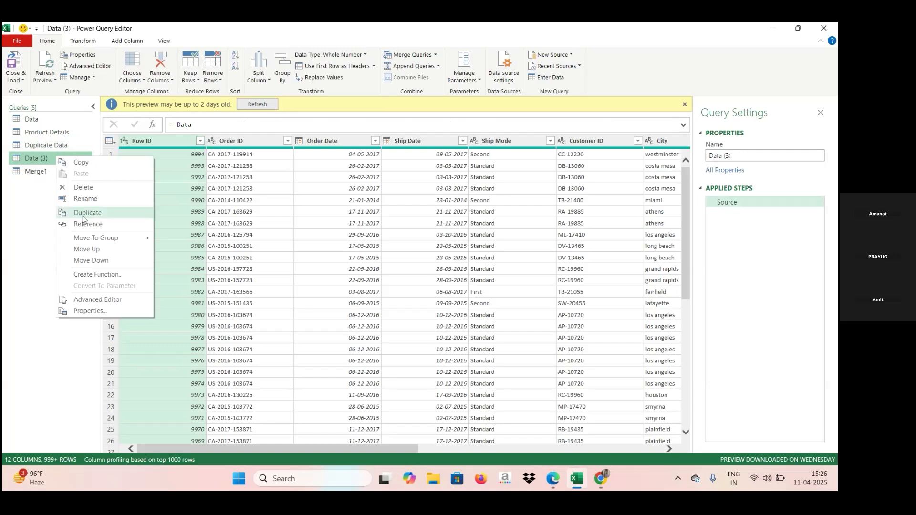
{"action": "key", "text": "Escape"}
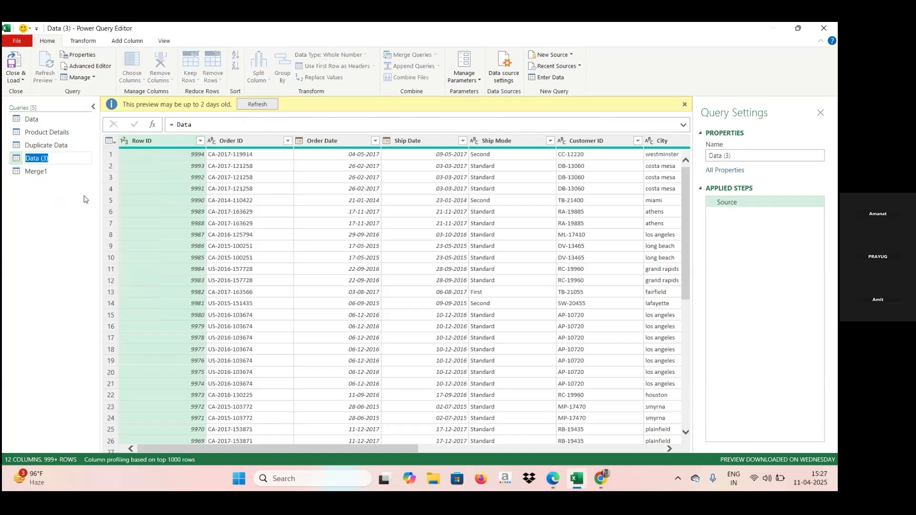
{"action": "key", "text": "Caps_Lock"}
{"action": "type", "text": "R"}
{"action": "key", "text": "Caps_Lock"}
{"action": "type", "text": "e"}
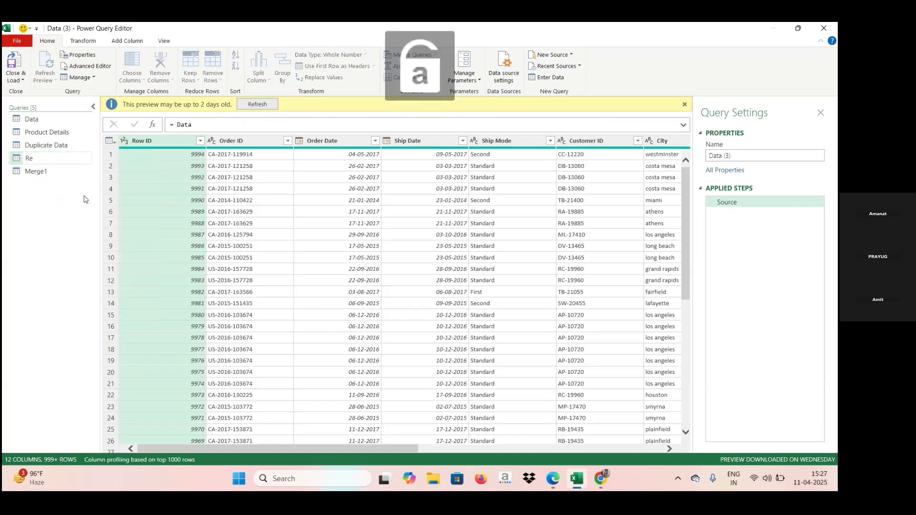
{"action": "type", "text": "ferenc"}
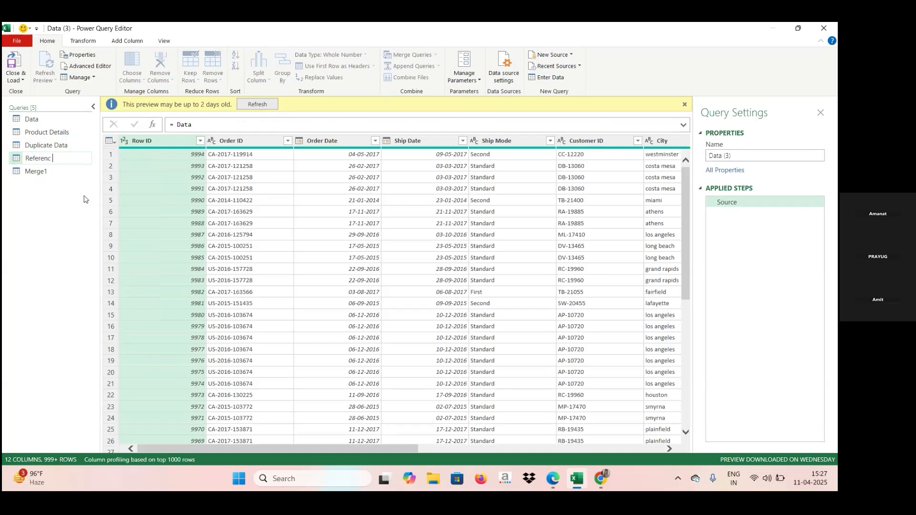
{"action": "type", "text": "e"}
{"action": "key", "text": "Caps_Lock"}
{"action": "type", "text": "D"}
{"action": "key", "text": "Caps_Lock"}
{"action": "type", "text": "ata"}
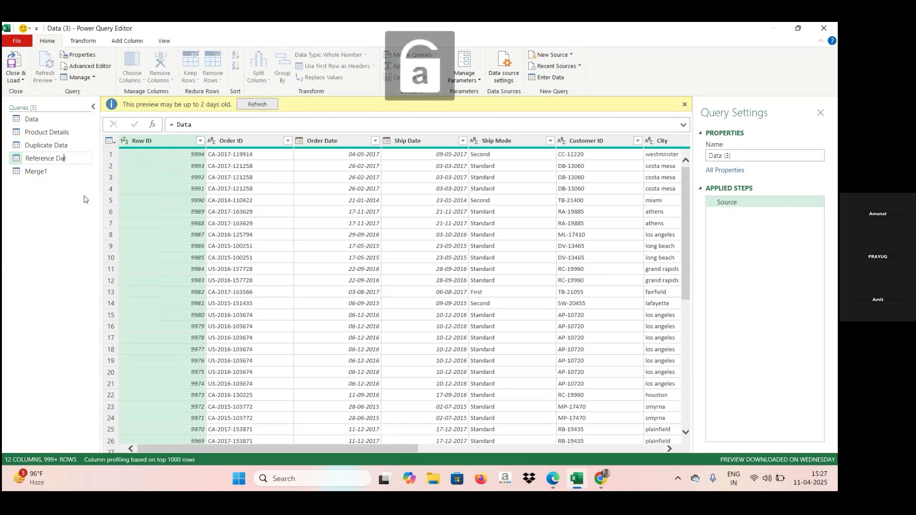
{"action": "key", "text": "Return"}
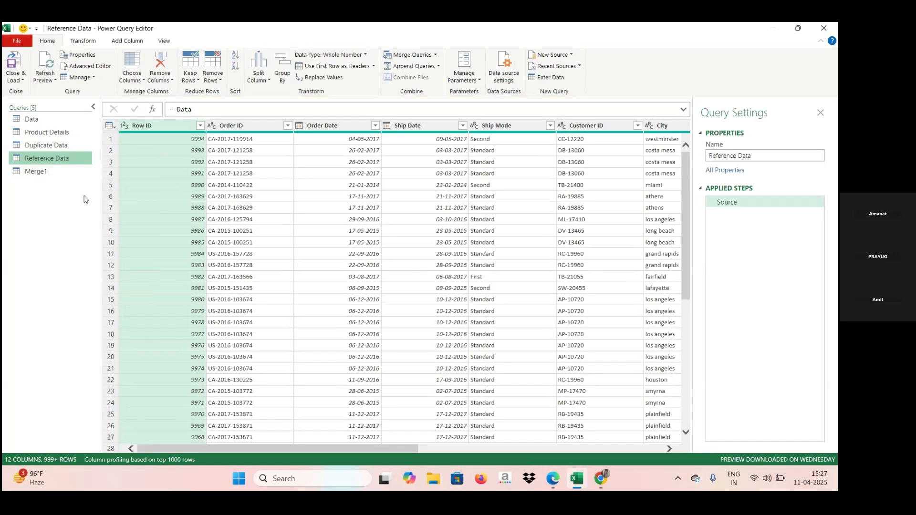
Step: Review the Data and Product Details queries, and examine the nested Product Details column in the Merge1 query
{"action": "left_click", "coordinate": [51, 175]}
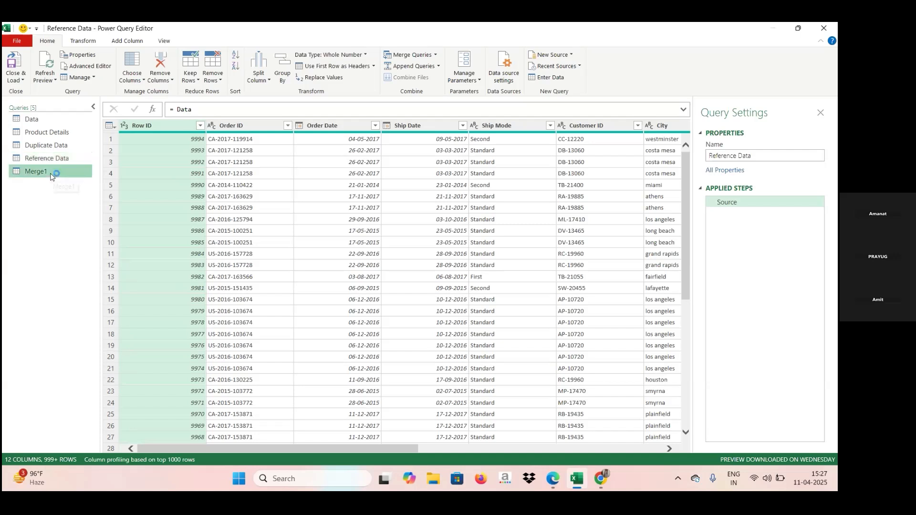
{"action": "left_click", "coordinate": [54, 126]}
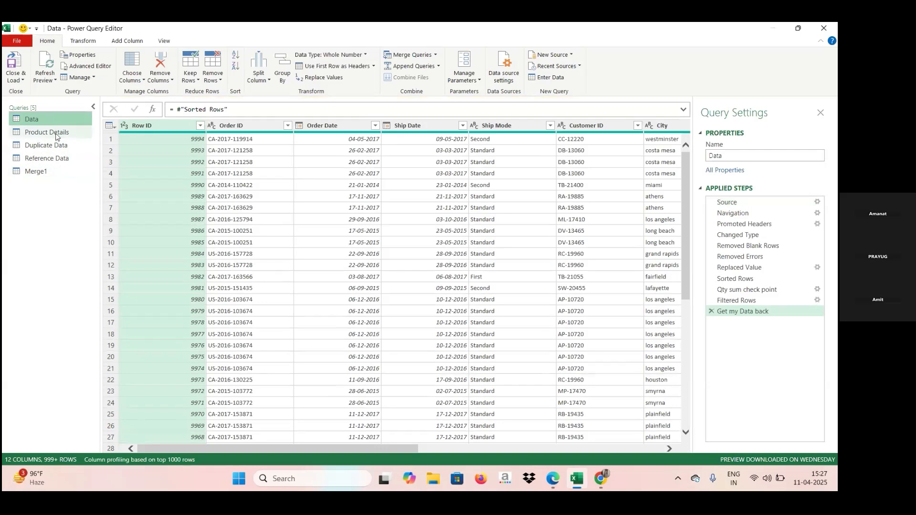
{"action": "left_click", "coordinate": [55, 133]}
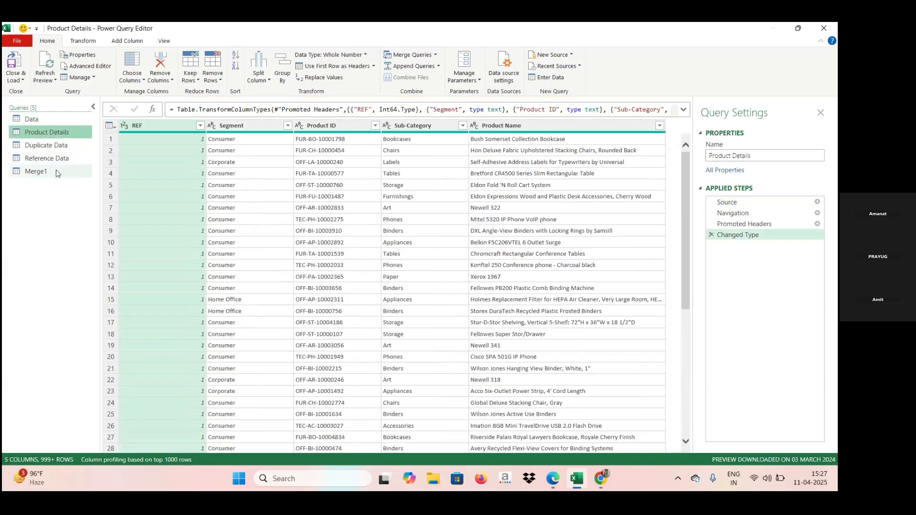
{"action": "left_click", "coordinate": [56, 172]}
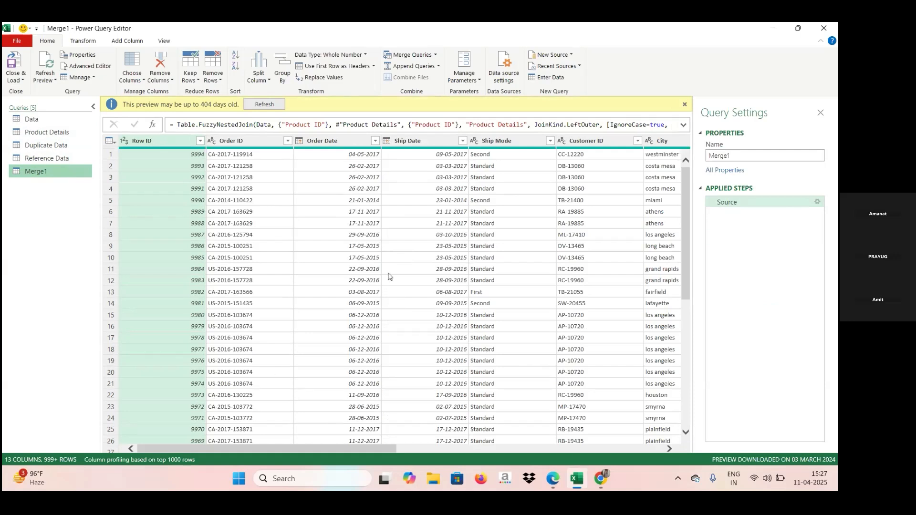
{"action": "left_click", "coordinate": [410, 451]}
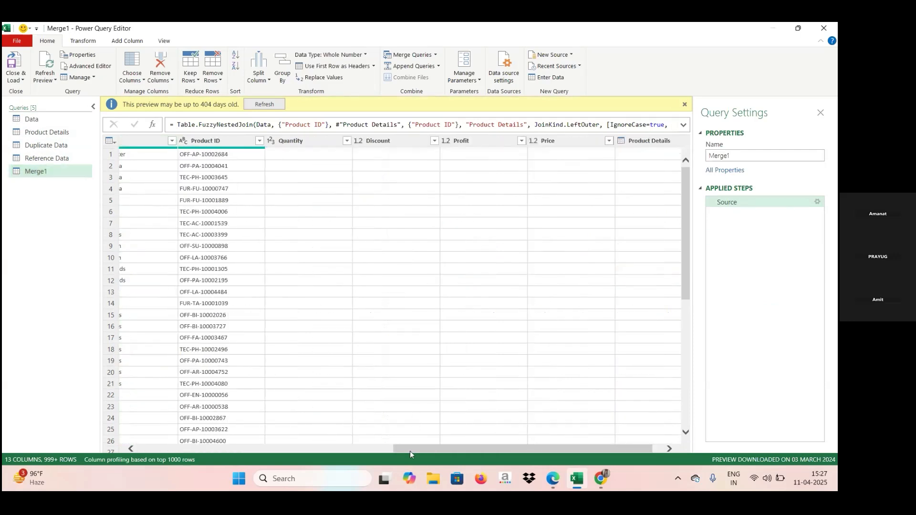
{"action": "left_click", "coordinate": [668, 449]}
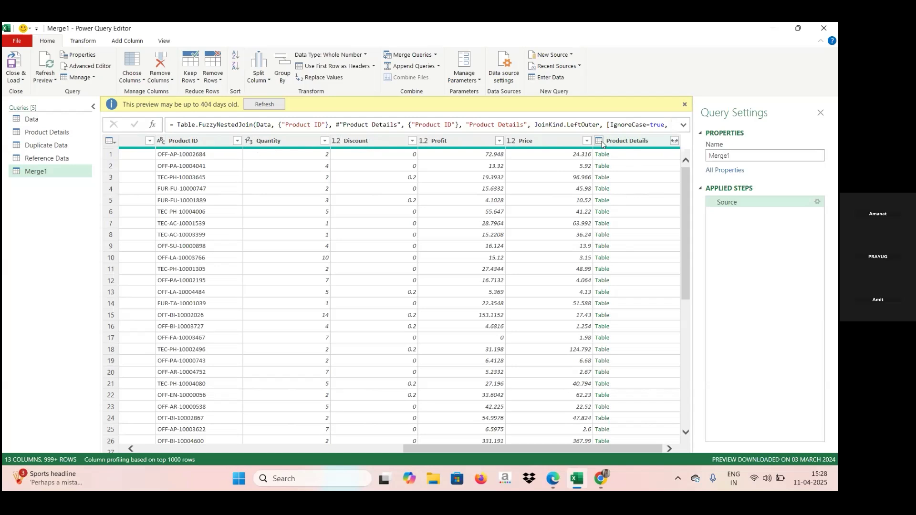
Step: Expand the Product Details column in Merge1 to only Segment, Sub-Category and Product Name, keeping the original column name as prefix
{"action": "left_click", "coordinate": [674, 142]}
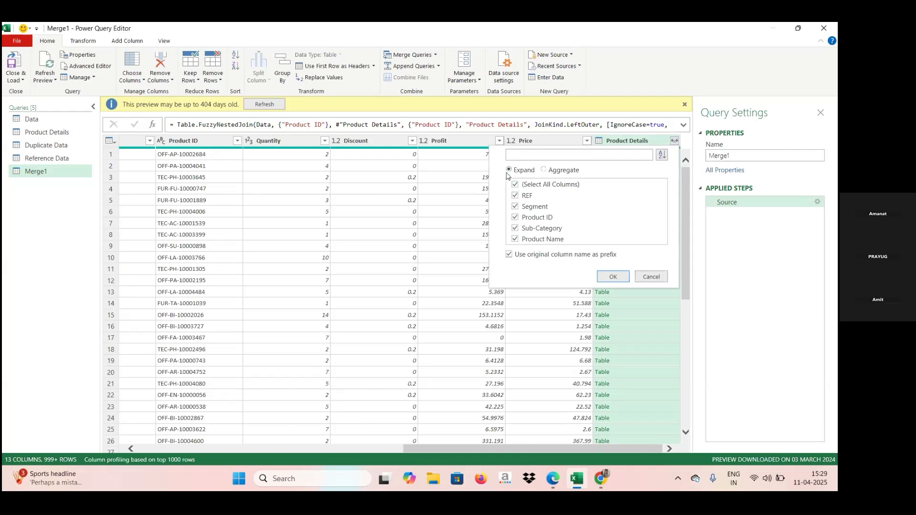
{"action": "left_click", "coordinate": [515, 185]}
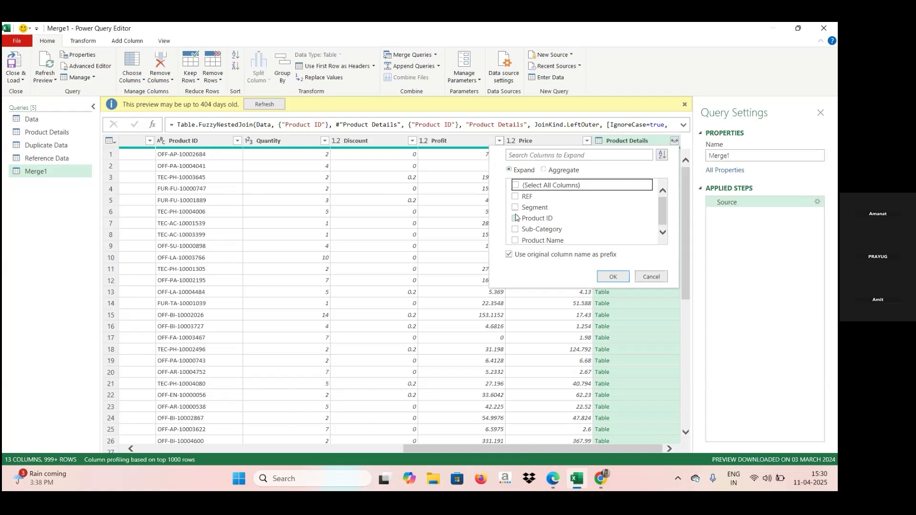
{"action": "left_click", "coordinate": [516, 230]}
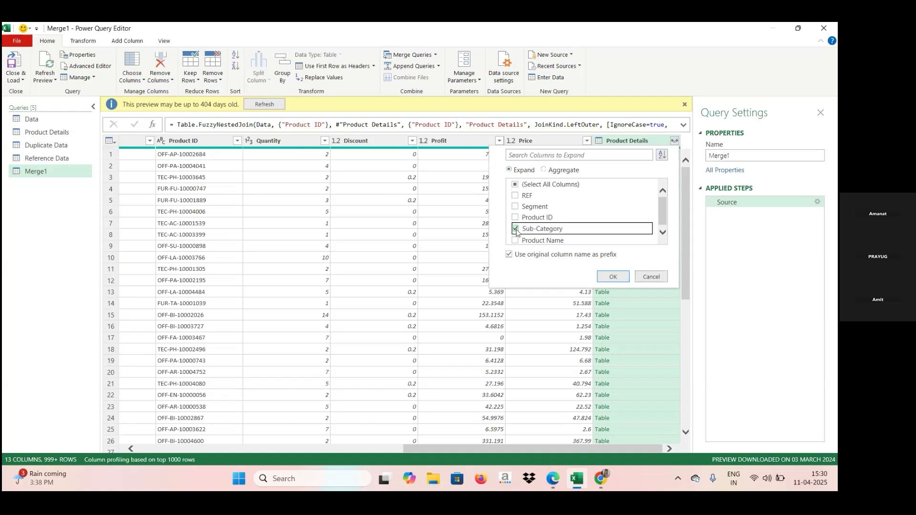
{"action": "left_click", "coordinate": [516, 241]}
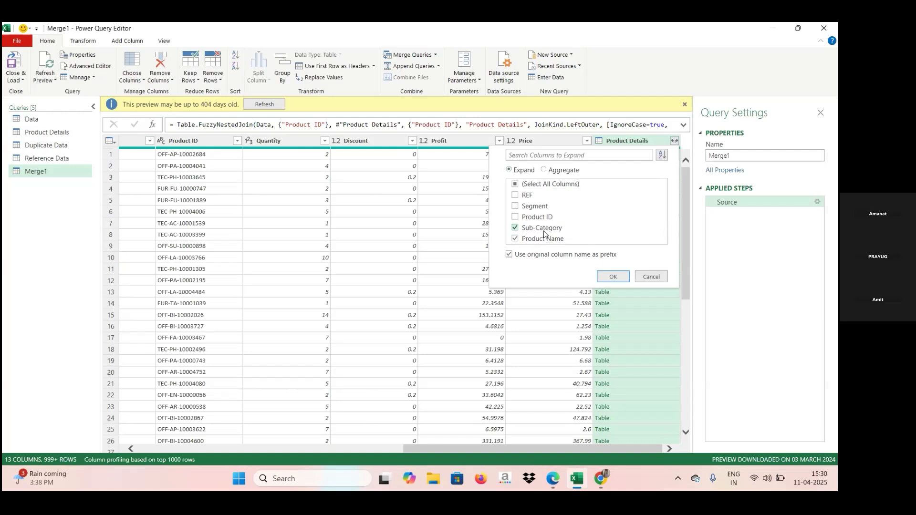
{"action": "left_click", "coordinate": [515, 206]}
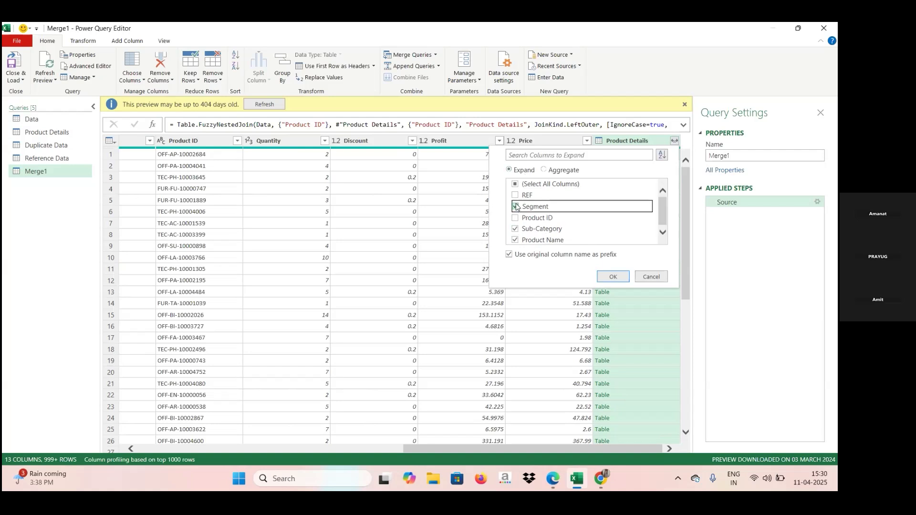
{"action": "left_click", "coordinate": [611, 278]}
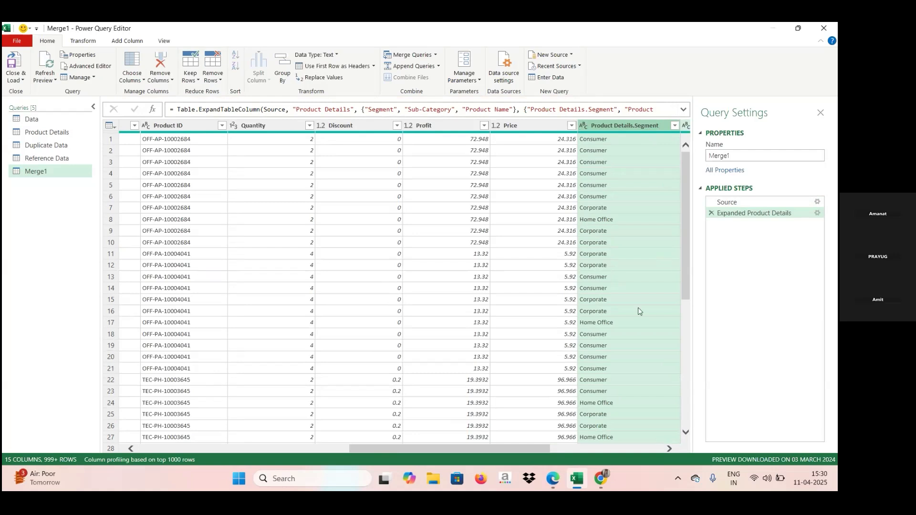
{"action": "key", "text": "Right"}
{"action": "key", "text": "Right"}
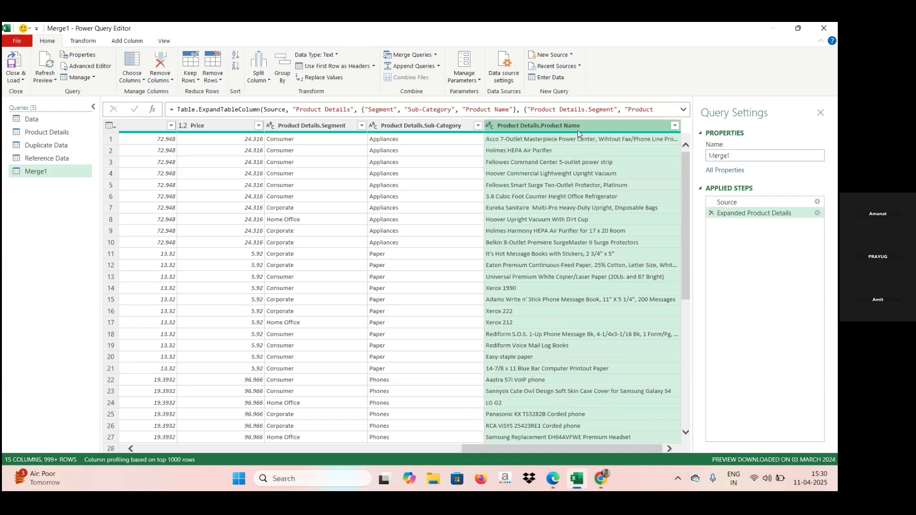
{"action": "left_click", "coordinate": [687, 372]}
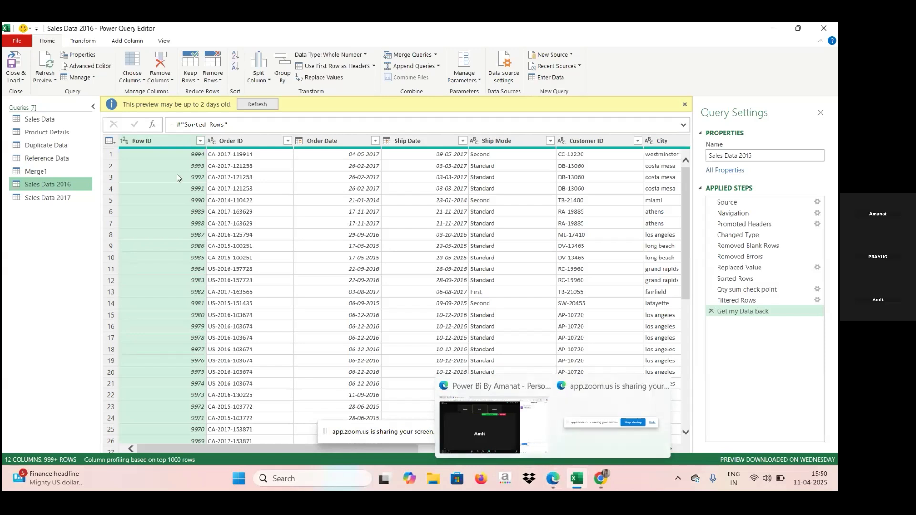
Step: Examine the Merge1 query's original and expanded Product Details columns, and look at the available Append Queries options
{"action": "left_click", "coordinate": [62, 173]}
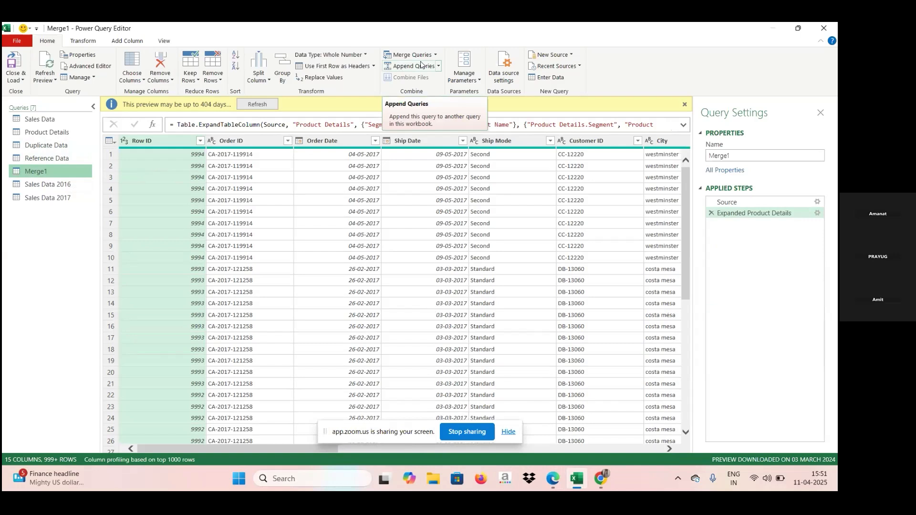
{"action": "left_click", "coordinate": [653, 450]}
{"action": "left_click", "coordinate": [652, 450]}
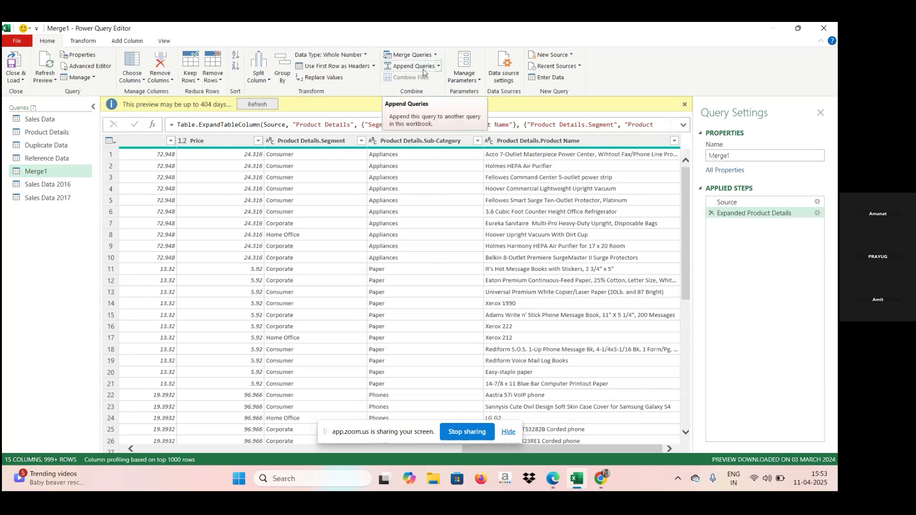
{"action": "left_click", "coordinate": [439, 69]}
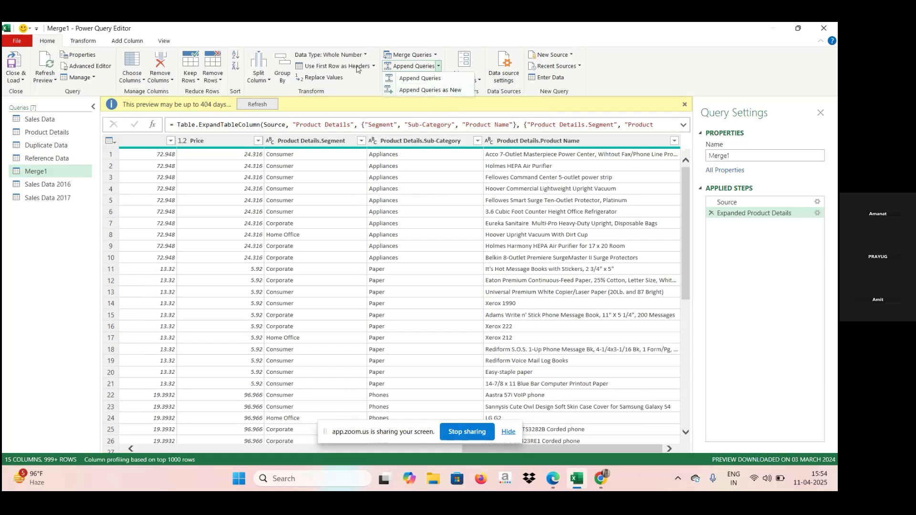
{"action": "left_click", "coordinate": [48, 123]}
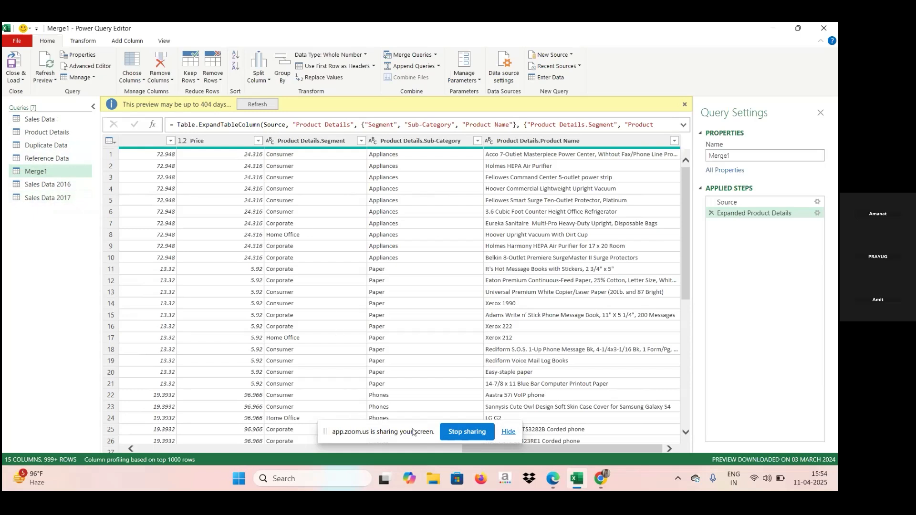
{"action": "left_click", "coordinate": [280, 448]}
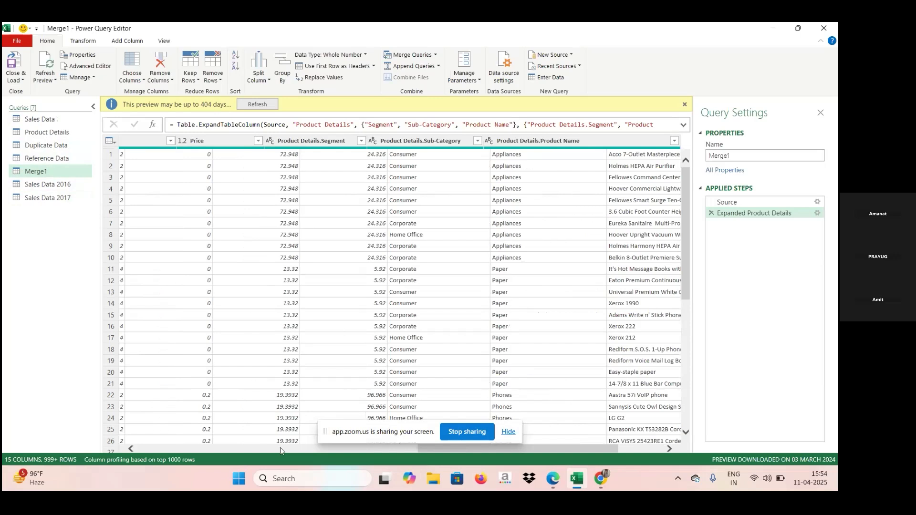
{"action": "left_click", "coordinate": [192, 449]}
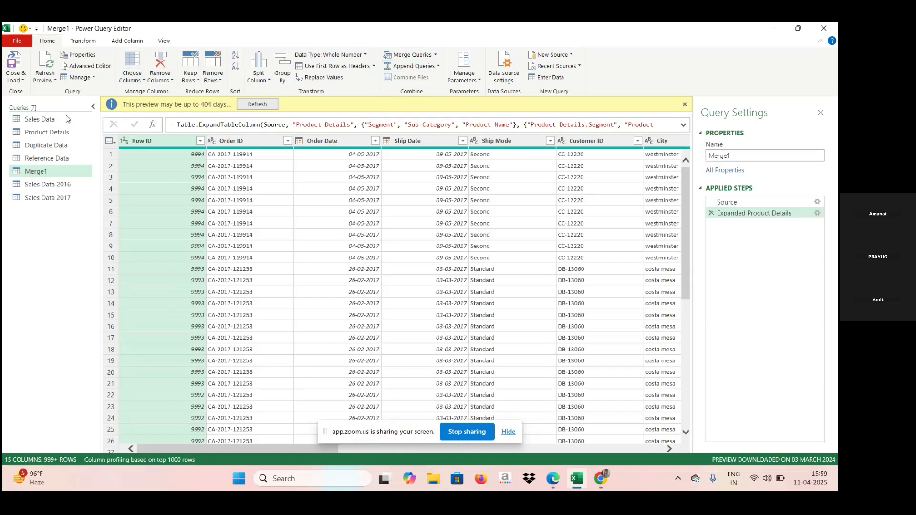
Step: Append the Sales Data, Sales Data 2016 and Sales Data 2017 queries as a new query, using the three-or-more-tables option
{"action": "left_click", "coordinate": [66, 125]}
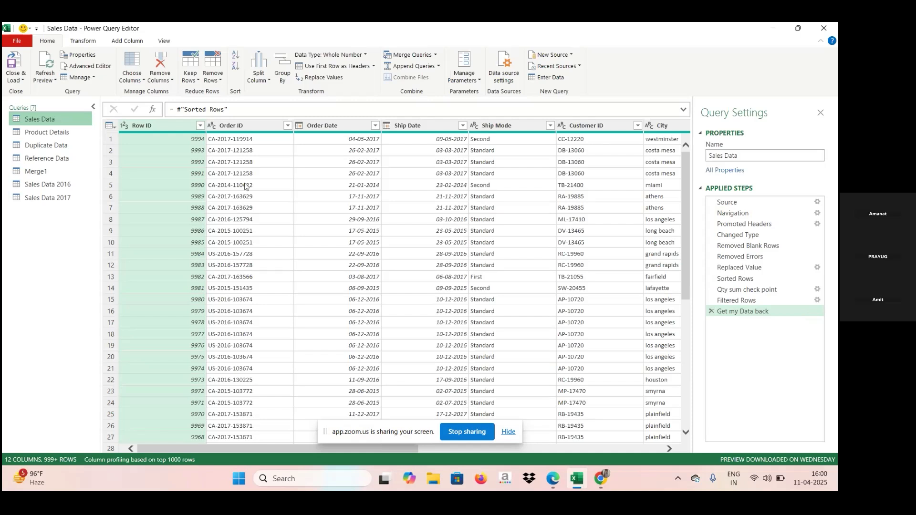
{"action": "left_click", "coordinate": [409, 67]}
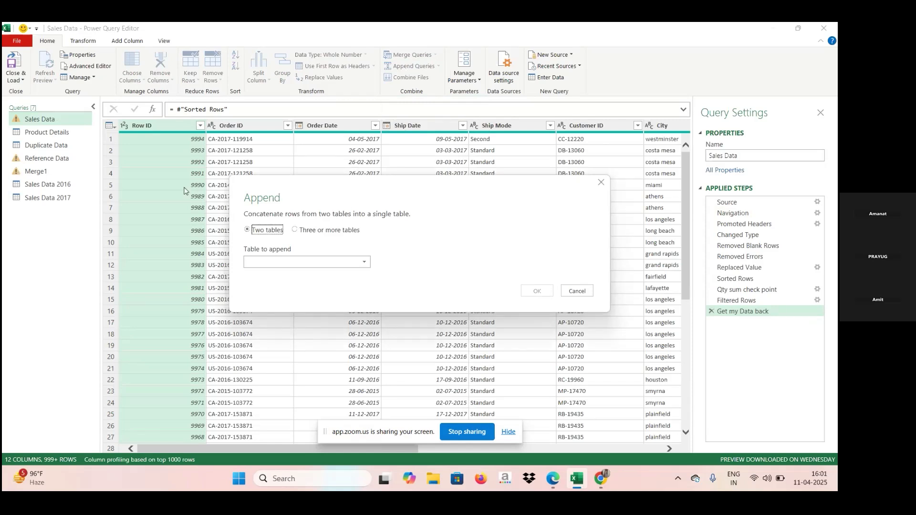
{"action": "left_click", "coordinate": [602, 184]}
{"action": "left_click", "coordinate": [439, 66]}
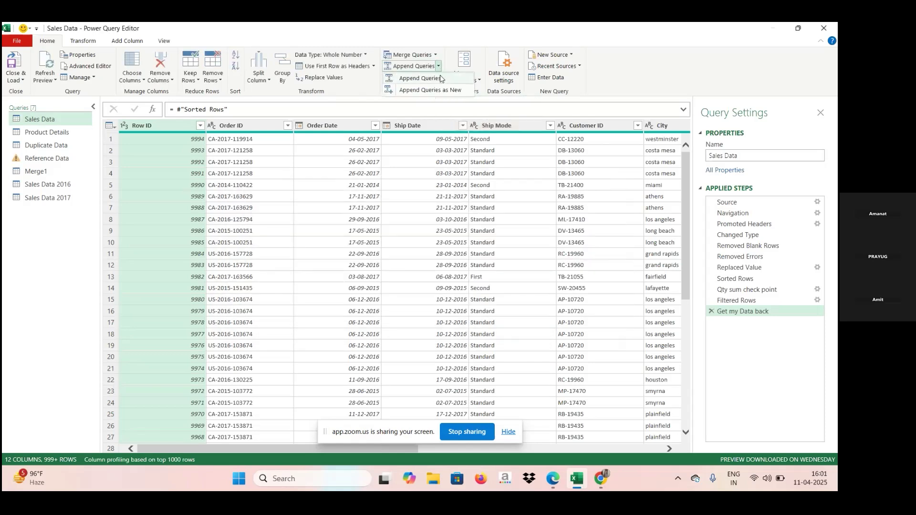
{"action": "left_click", "coordinate": [441, 90]}
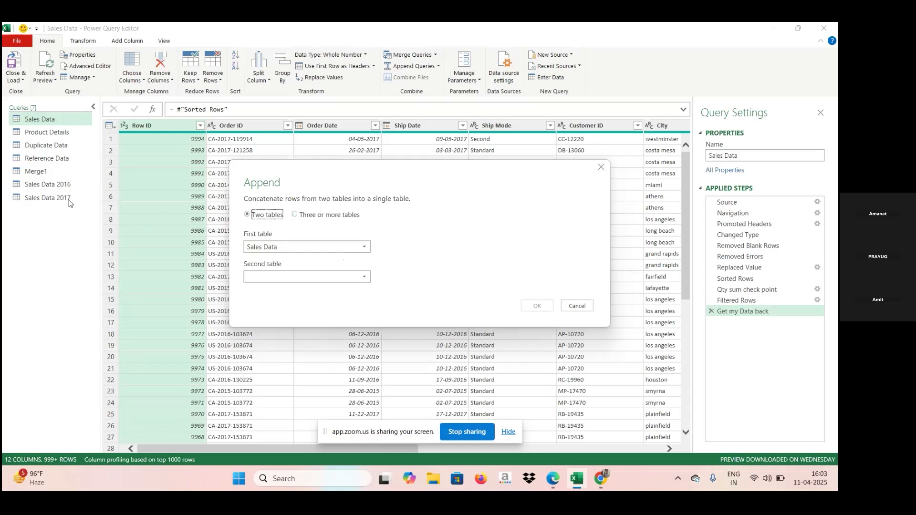
{"action": "left_click", "coordinate": [295, 215]}
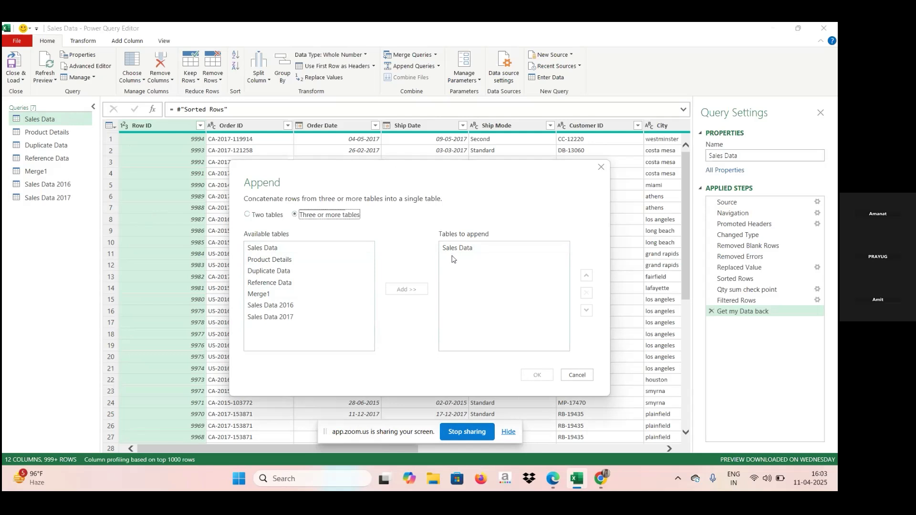
{"action": "left_click", "coordinate": [279, 309]}
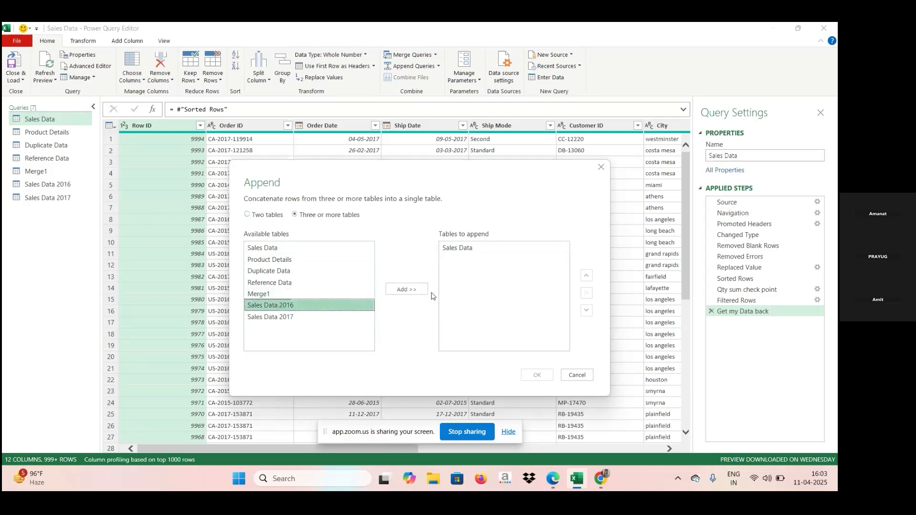
{"action": "left_click", "coordinate": [415, 289]}
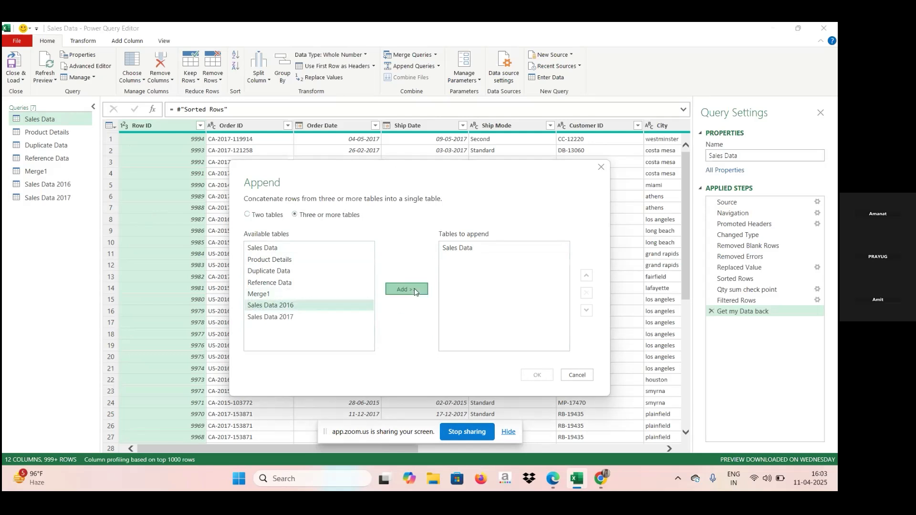
{"action": "left_click", "coordinate": [317, 322]}
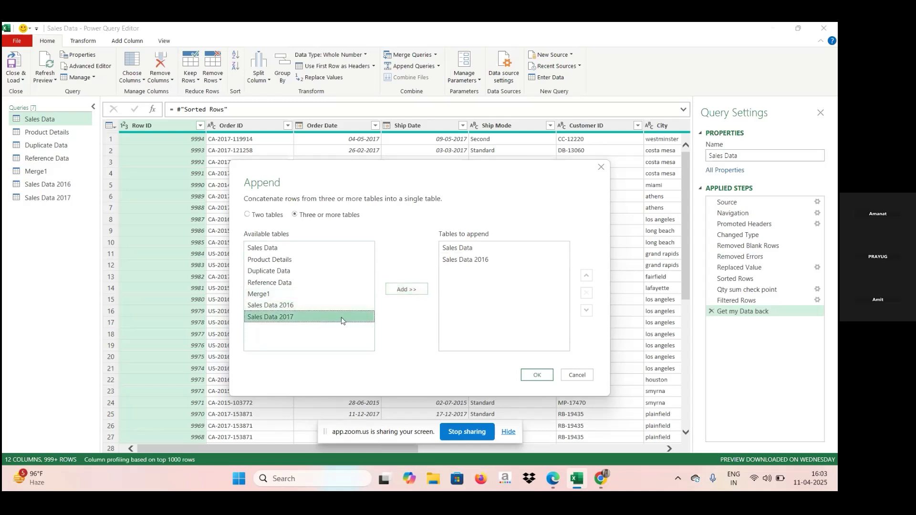
{"action": "left_click", "coordinate": [418, 290]}
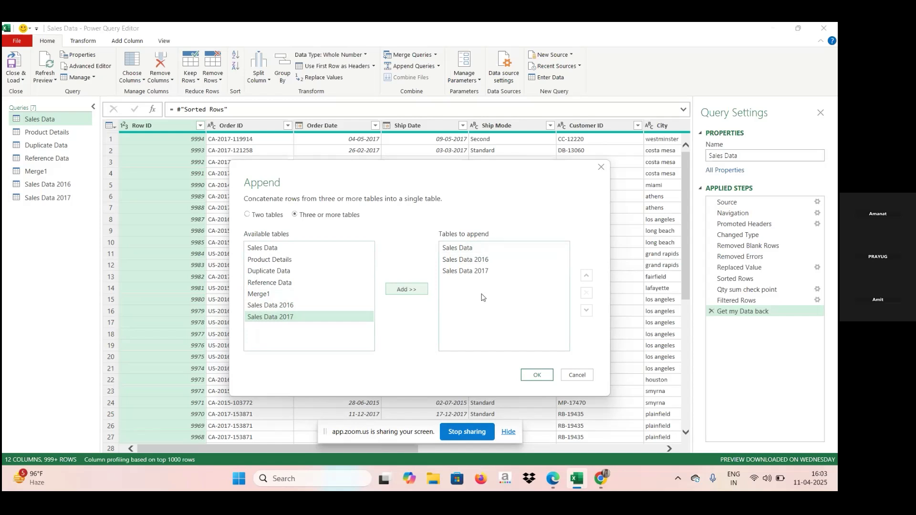
{"action": "left_click", "coordinate": [537, 376]}
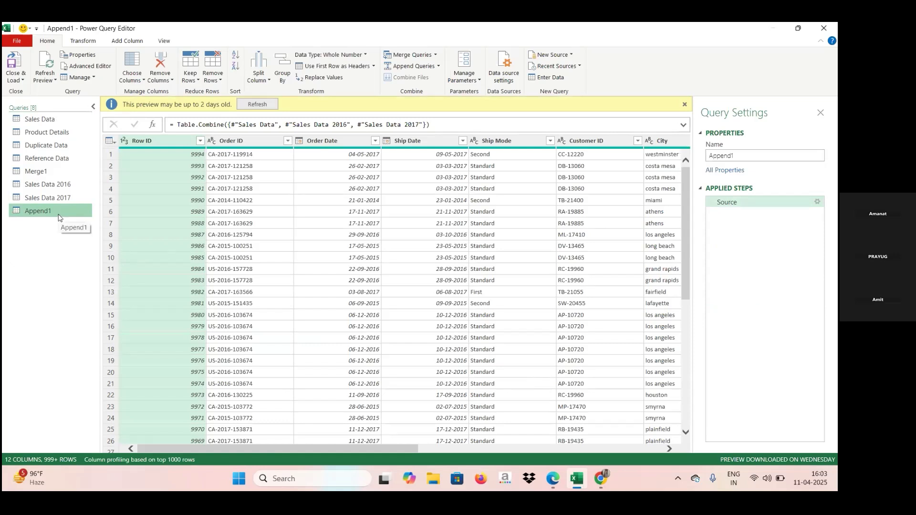
Step: Rename the Merge1 query as Combination of two table
{"action": "right_click", "coordinate": [66, 173]}
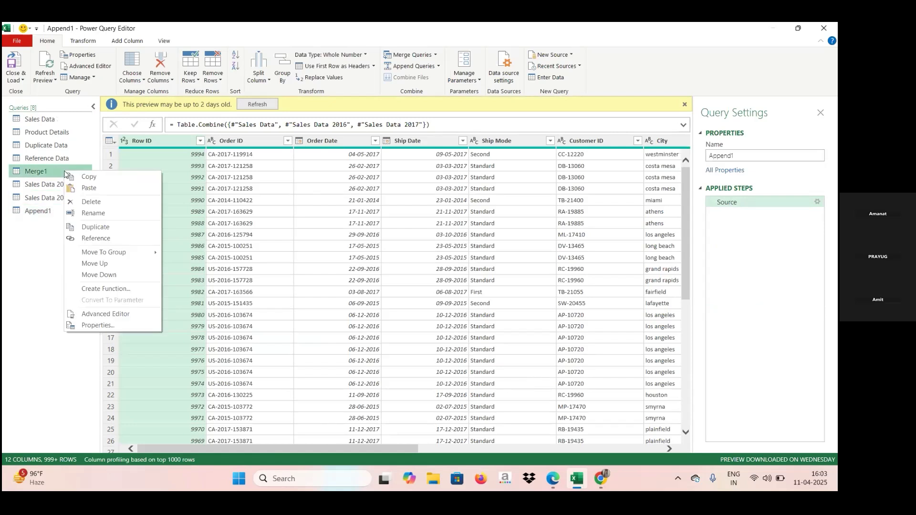
{"action": "left_click", "coordinate": [84, 213]}
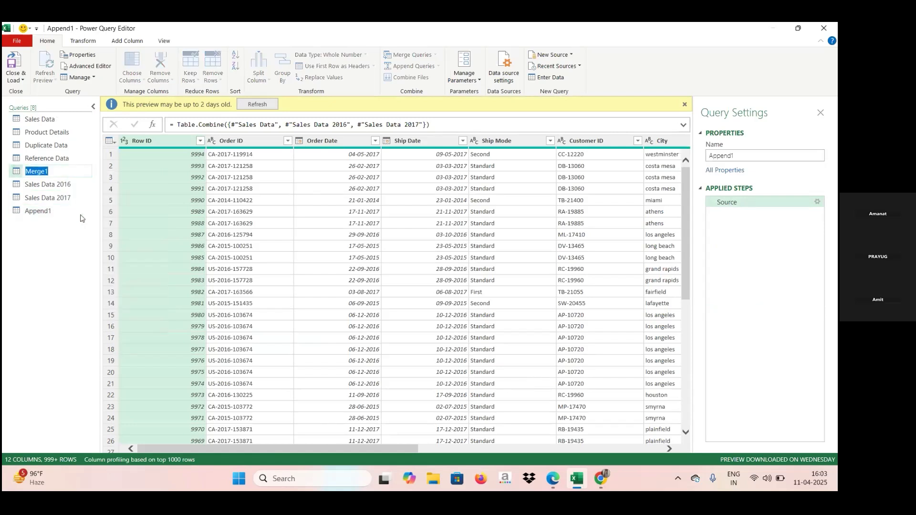
{"action": "key", "text": "Caps_Lock"}
{"action": "type", "text": "C"}
{"action": "key", "text": "Caps_Lock"}
{"action": "type", "text": "o"}
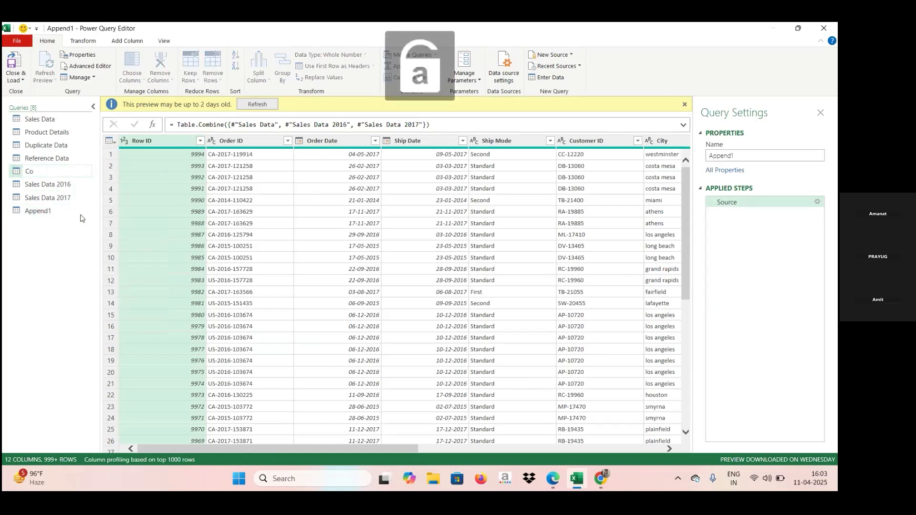
{"action": "type", "text": "mbination of two t"}
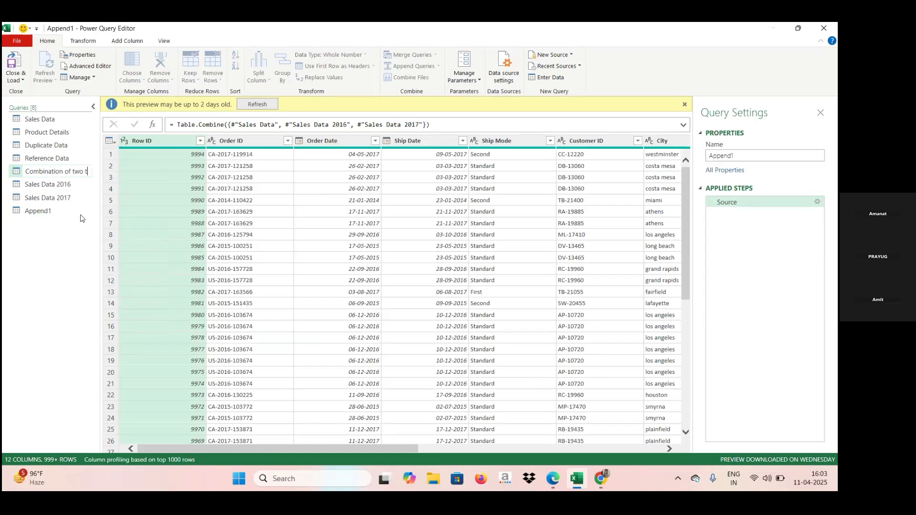
{"action": "type", "text": "able"}
{"action": "key", "text": "Return"}
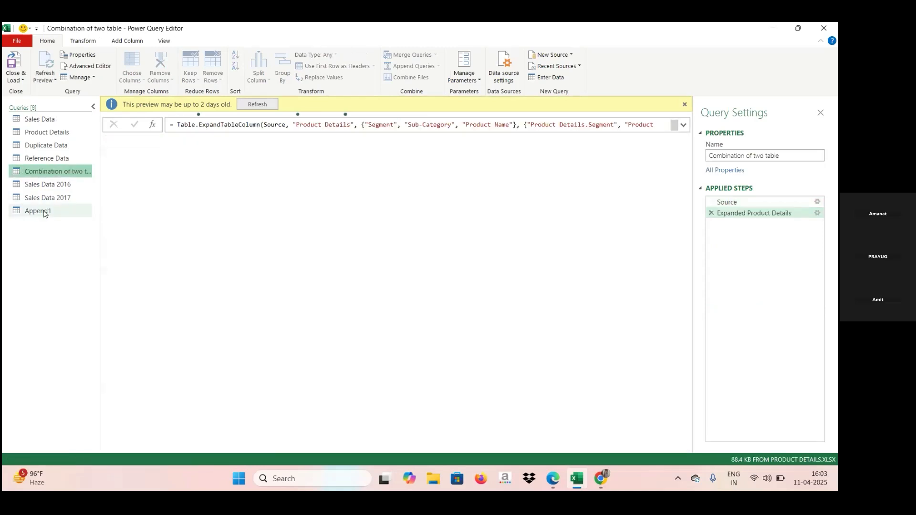
Step: Examine the combined rows in the Append1 query and the range of dates available in its Order Date filter
{"action": "left_click", "coordinate": [41, 211]}
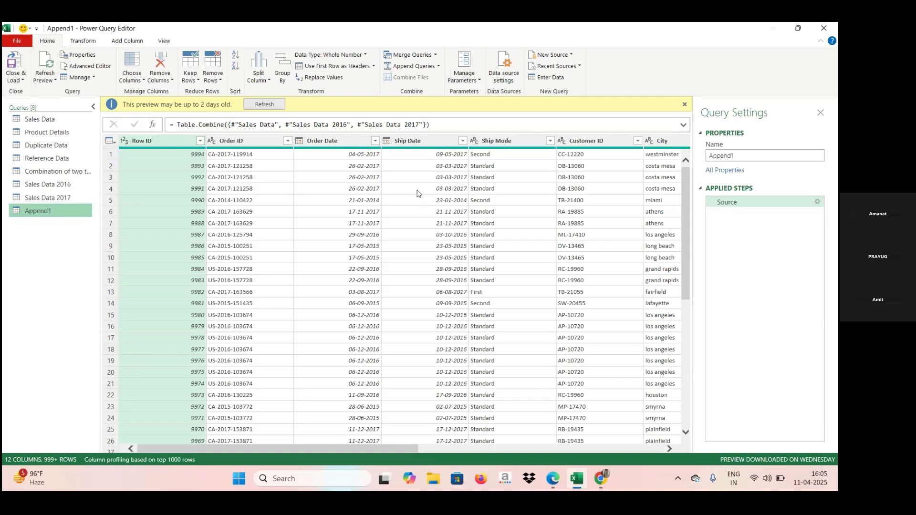
{"action": "left_click", "coordinate": [437, 350]}
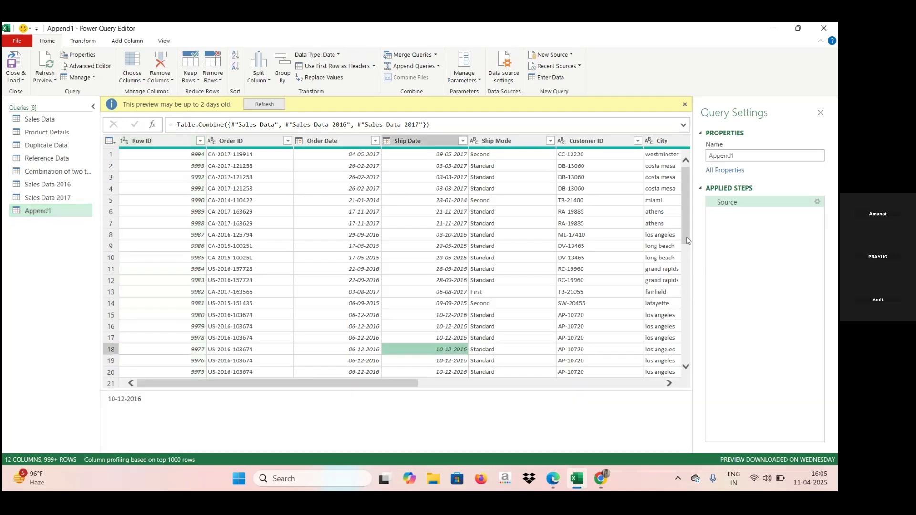
{"action": "left_click_drag", "start_coordinate": [688, 240], "coordinate": [683, 270]}
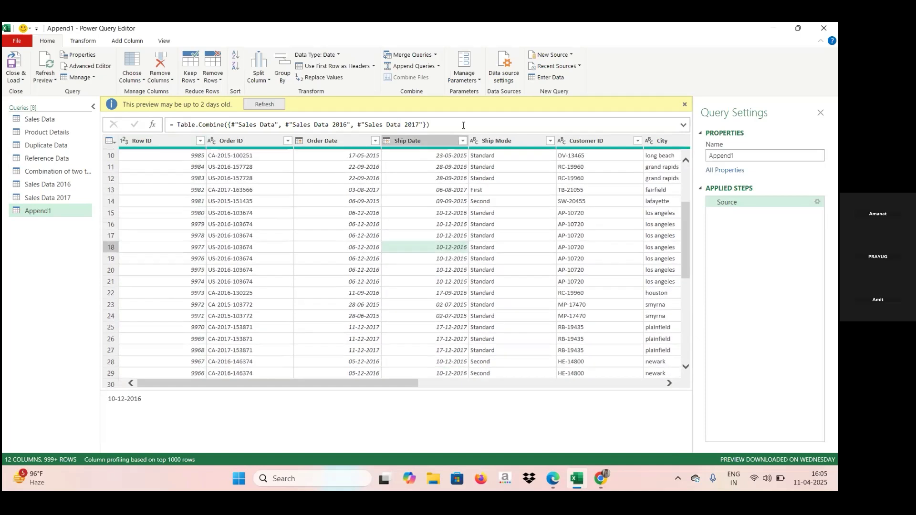
{"action": "left_click", "coordinate": [377, 142]}
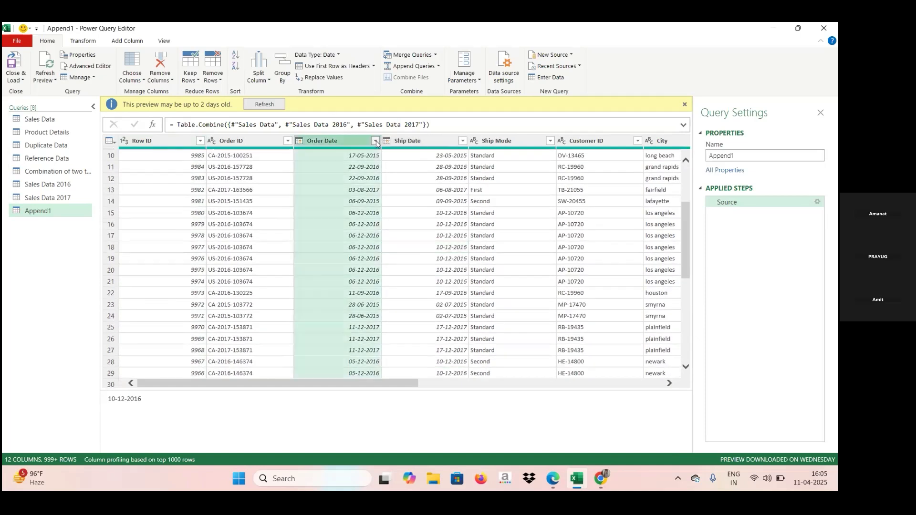
{"action": "left_click", "coordinate": [377, 142]}
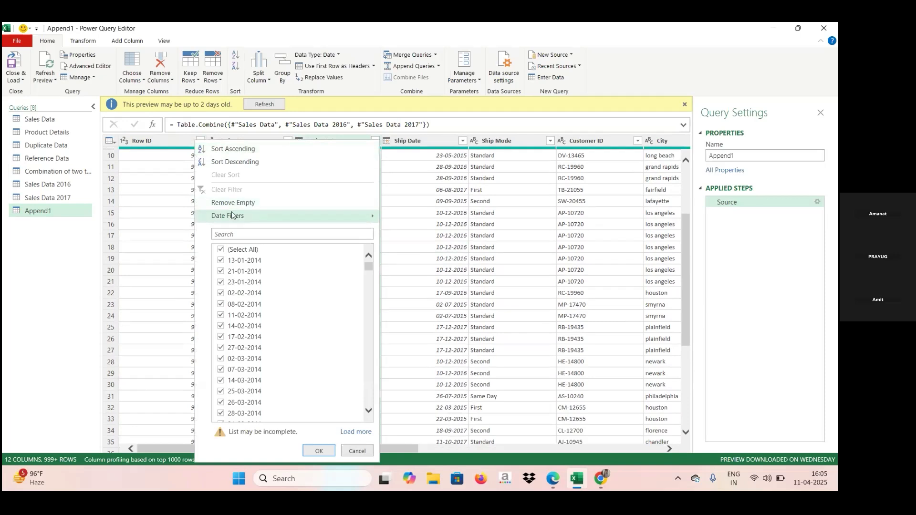
{"action": "mouse_move", "coordinate": [235, 216]}
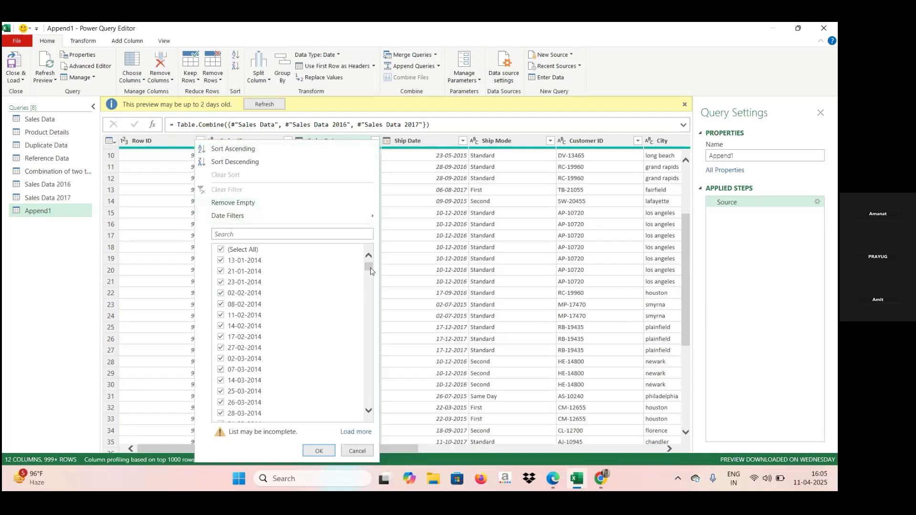
{"action": "left_click_drag", "start_coordinate": [371, 272], "coordinate": [370, 408]}
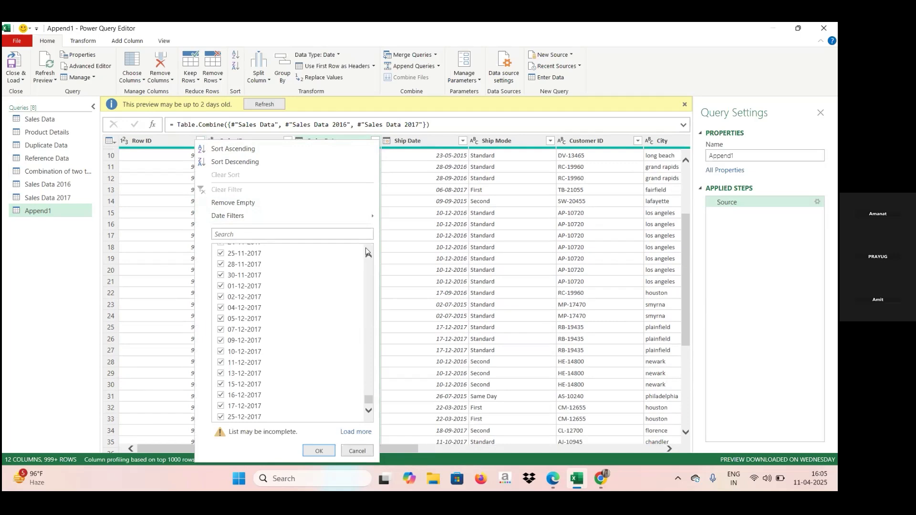
{"action": "left_click", "coordinate": [50, 315]}
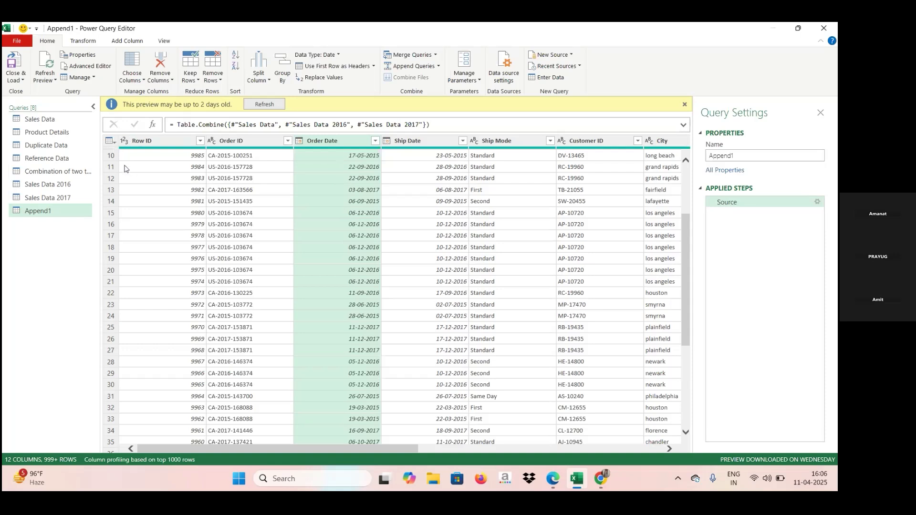
Step: Close the query editor and load the new queries to the workbook as connections only
{"action": "left_click", "coordinate": [65, 123]}
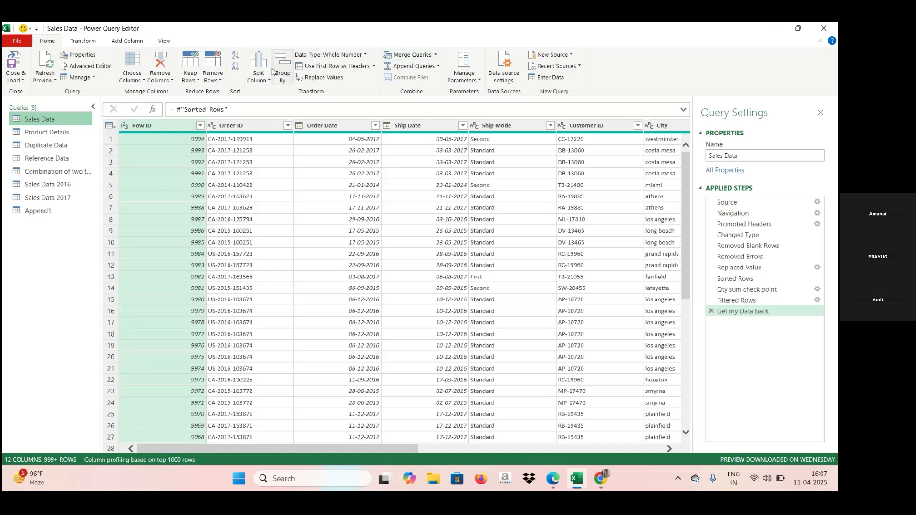
{"action": "left_click", "coordinate": [22, 81]}
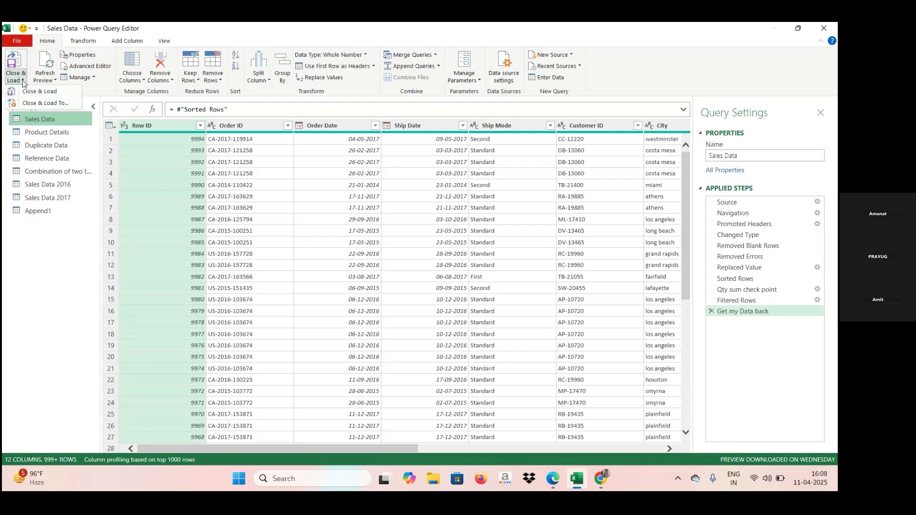
{"action": "left_click", "coordinate": [46, 106]}
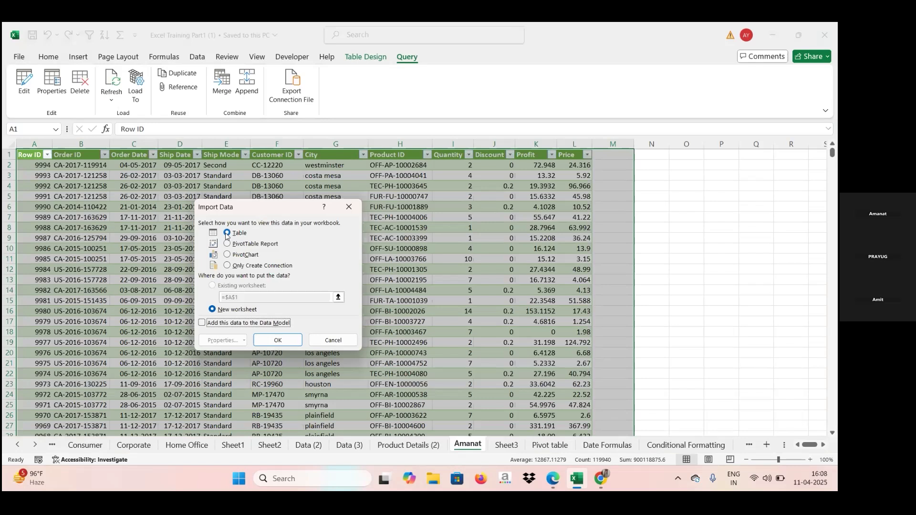
{"action": "left_click", "coordinate": [228, 267]}
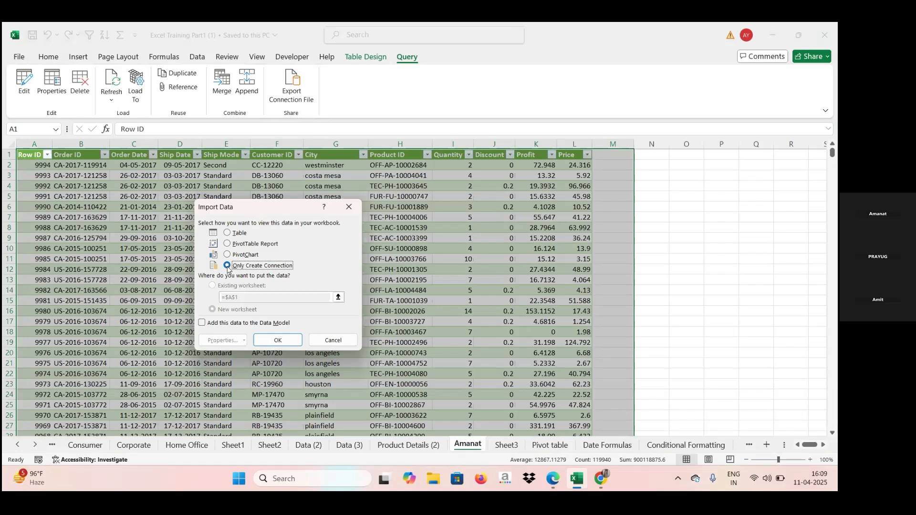
{"action": "left_click", "coordinate": [275, 340]}
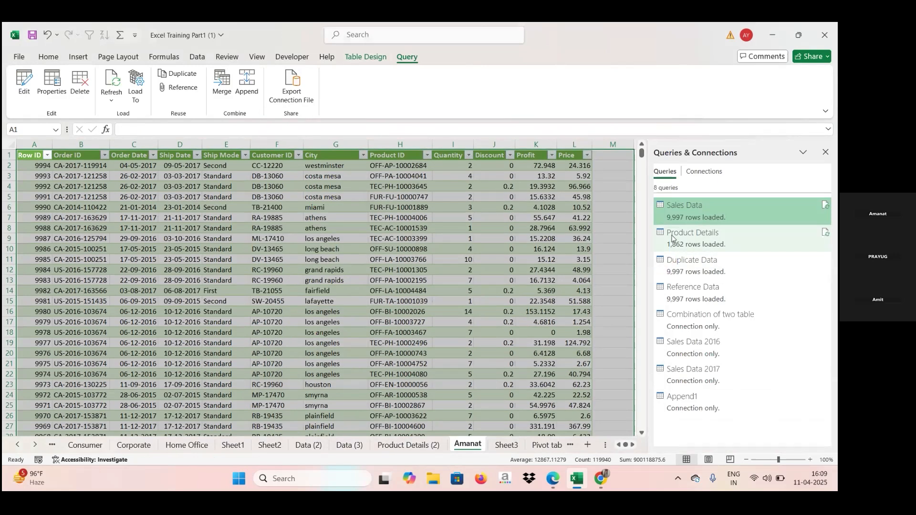
Step: Review the load status of the workbook queries, preview Sales Data 2017, and look across the loaded sales table
{"action": "mouse_move", "coordinate": [708, 243]}
{"action": "mouse_move", "coordinate": [677, 245]}
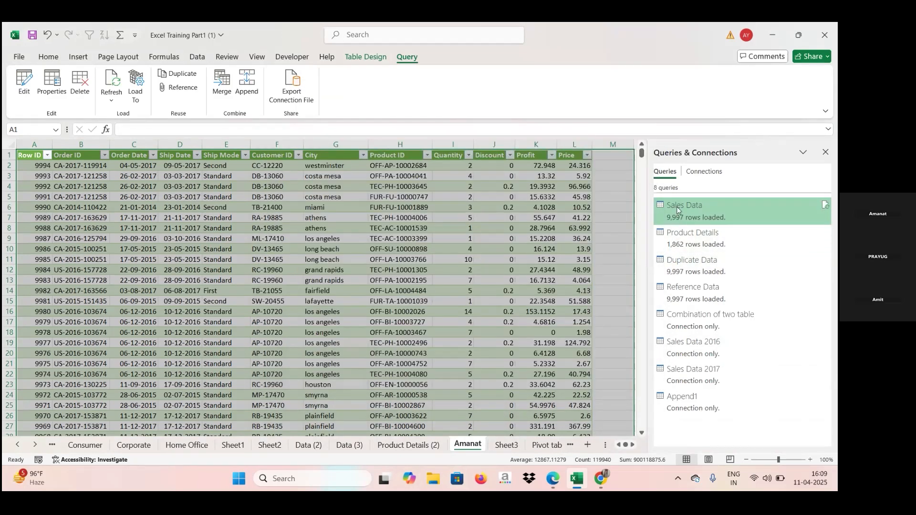
{"action": "mouse_move", "coordinate": [678, 210]}
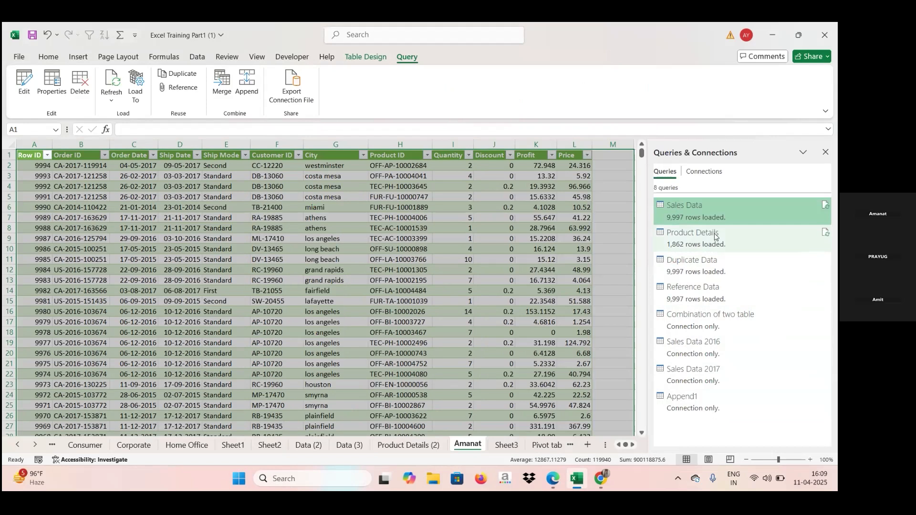
{"action": "mouse_move", "coordinate": [739, 320]}
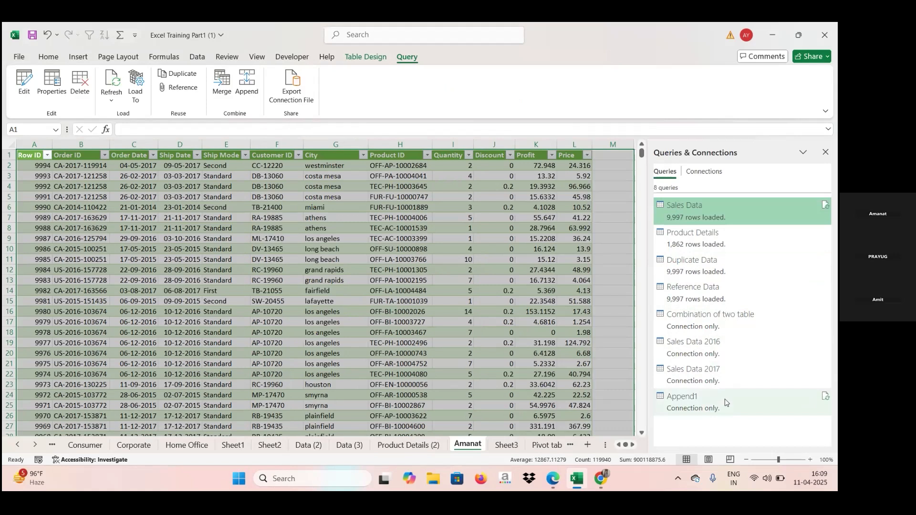
{"action": "mouse_move", "coordinate": [725, 402]}
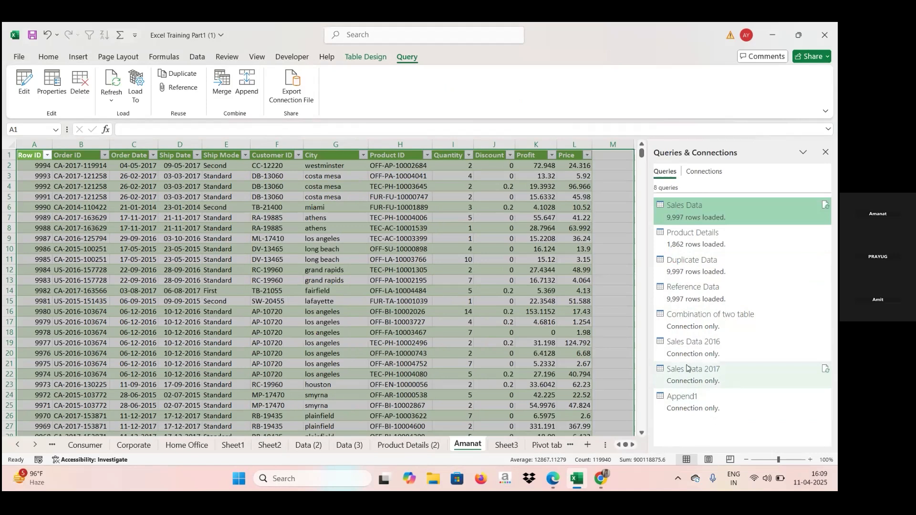
{"action": "mouse_move", "coordinate": [691, 386]}
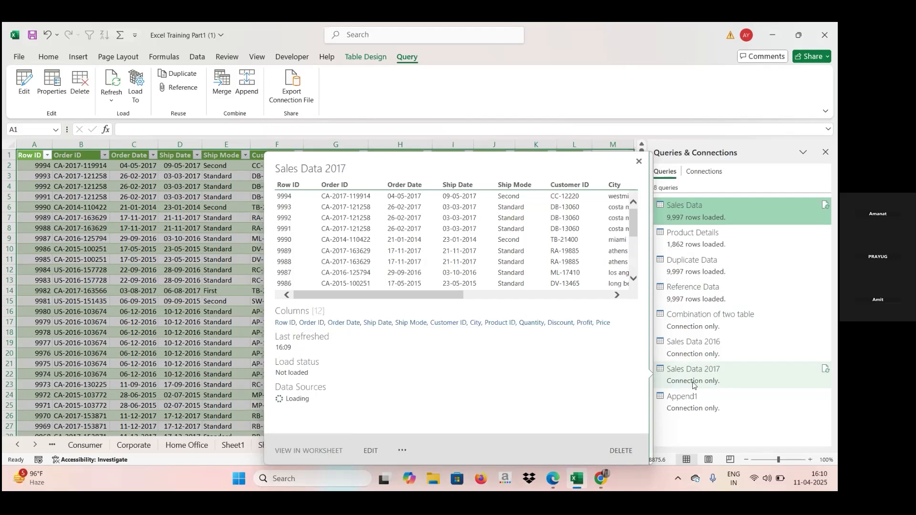
{"action": "mouse_move", "coordinate": [718, 356]}
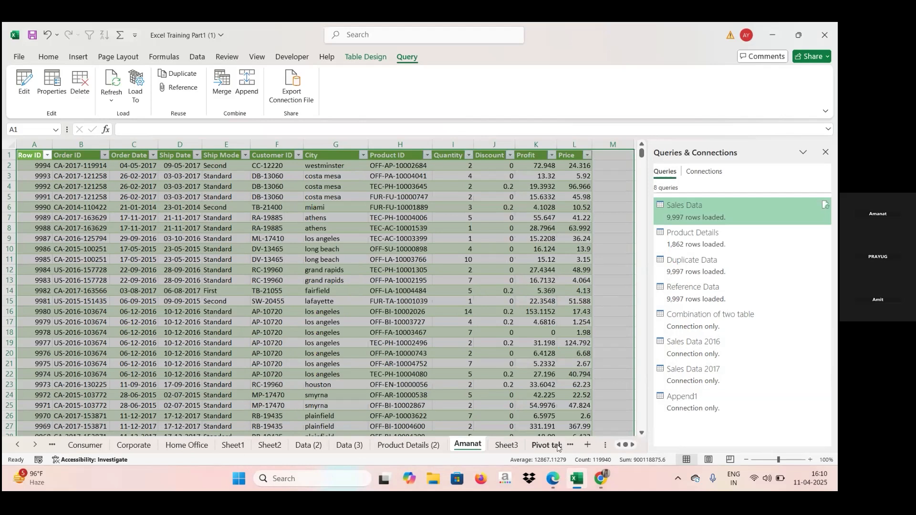
{"action": "left_click", "coordinate": [632, 445]}
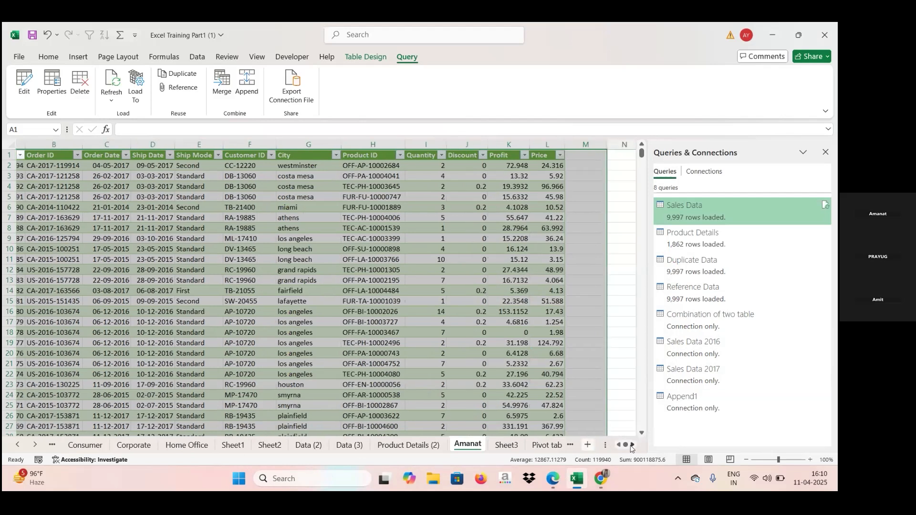
Step: Look through the workbook's sheet tabs on either side of the loaded sales table's sheet
{"action": "left_click", "coordinate": [632, 446]}
{"action": "left_click", "coordinate": [619, 446]}
{"action": "left_click", "coordinate": [43, 446]}
{"action": "left_click", "coordinate": [43, 446]}
{"action": "left_click", "coordinate": [43, 446]}
{"action": "left_click", "coordinate": [43, 446]}
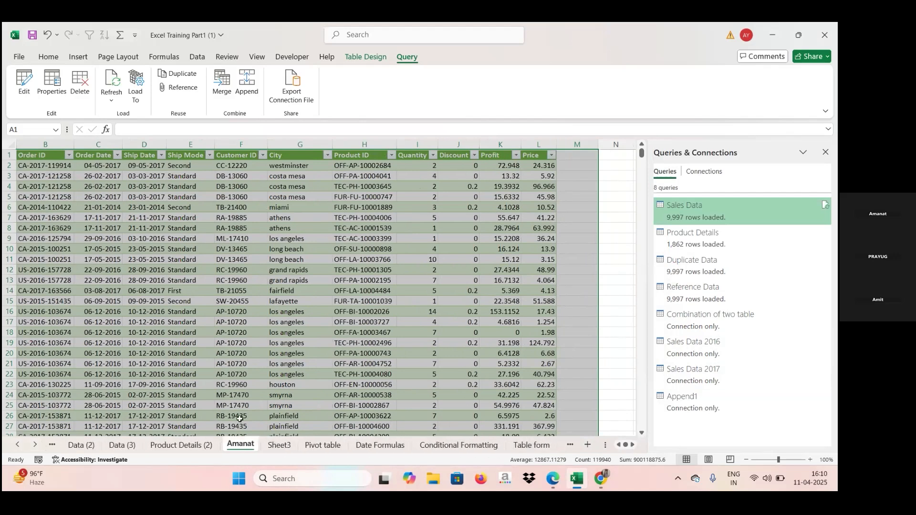
{"action": "left_click", "coordinate": [19, 446]}
{"action": "left_click", "coordinate": [18, 446]}
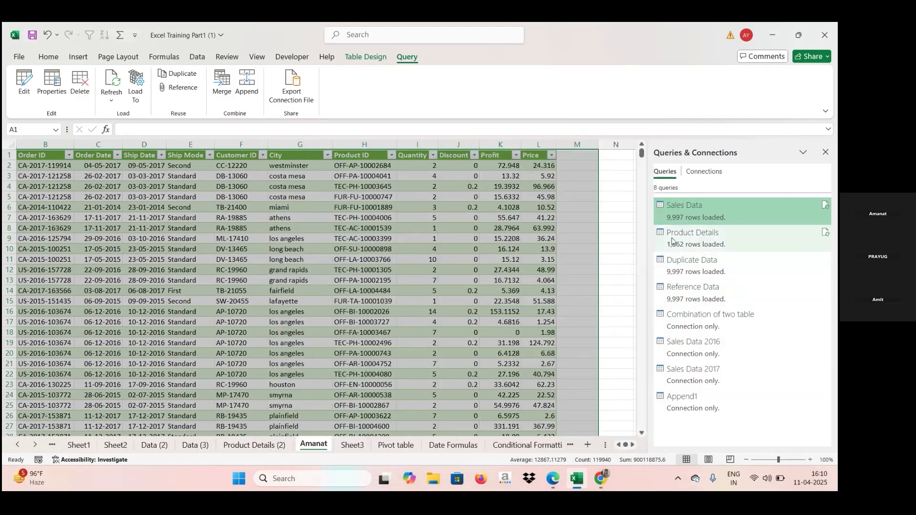
Step: Review the load status of all workbook queries and preview the contents of Append1 and Sales Data 2016
{"action": "mouse_move", "coordinate": [694, 289]}
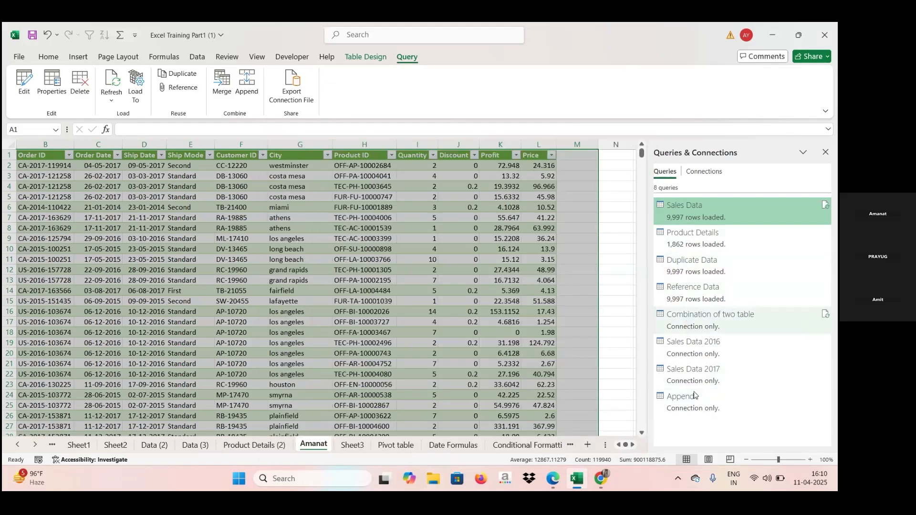
{"action": "mouse_move", "coordinate": [695, 402]}
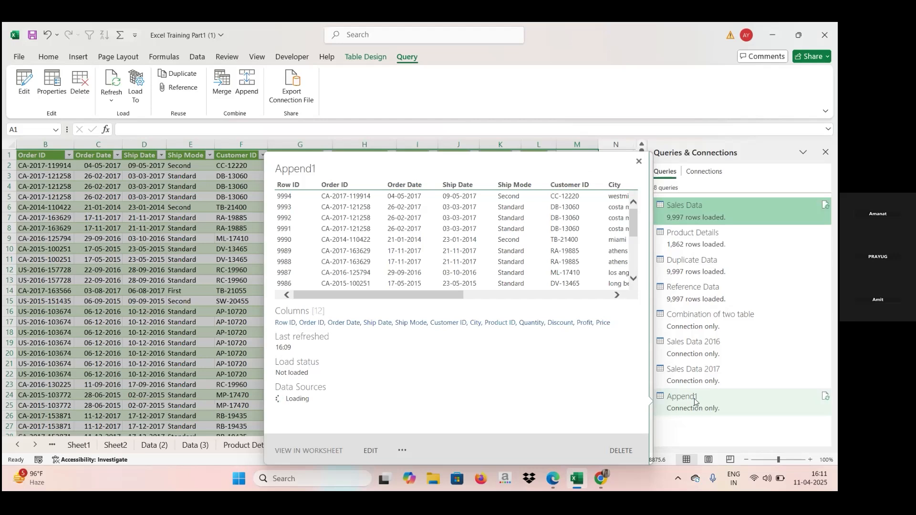
{"action": "mouse_move", "coordinate": [711, 346]}
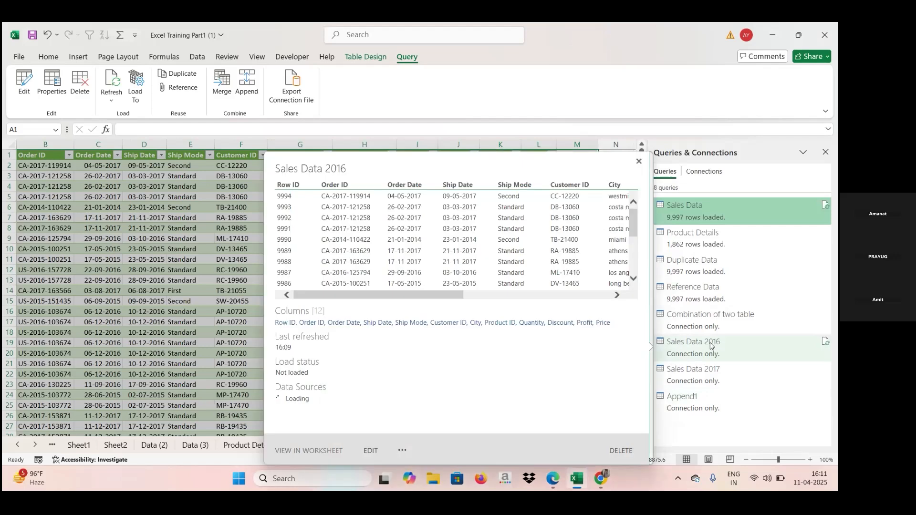
{"action": "mouse_move", "coordinate": [701, 383]}
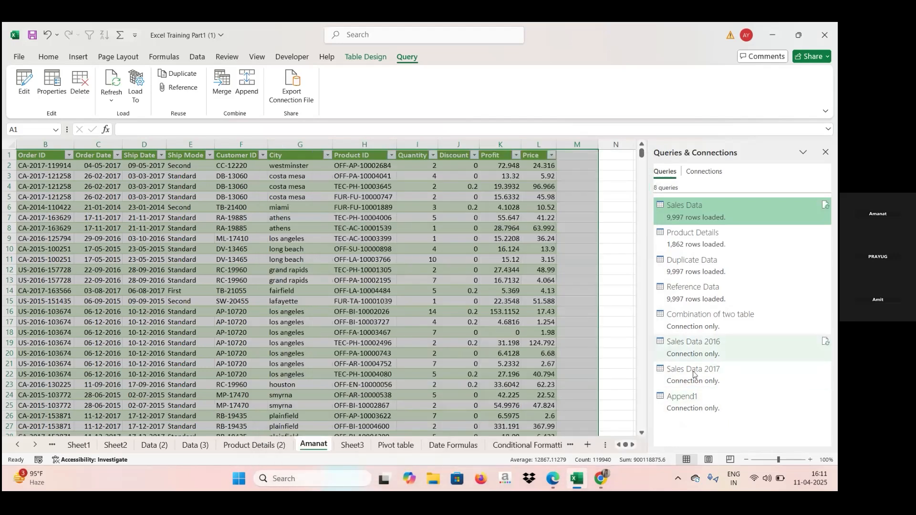
{"action": "mouse_move", "coordinate": [690, 375]}
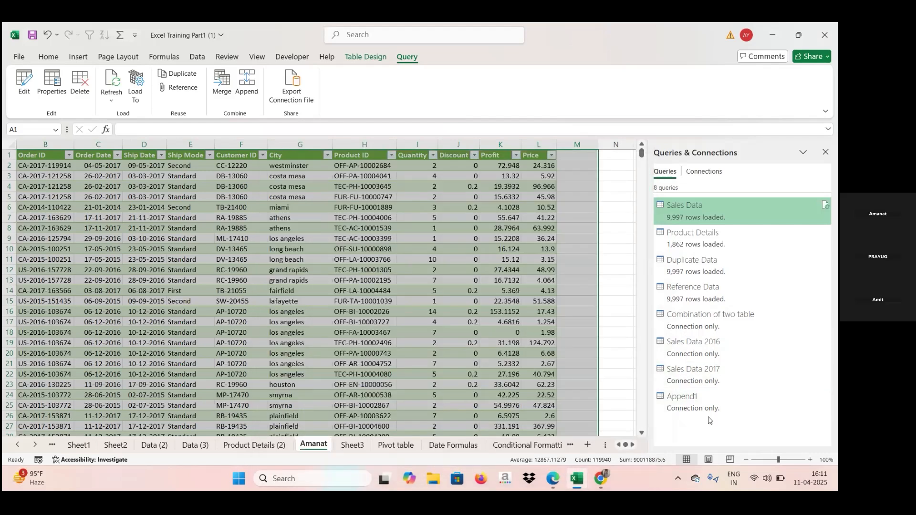
{"action": "mouse_move", "coordinate": [688, 411]}
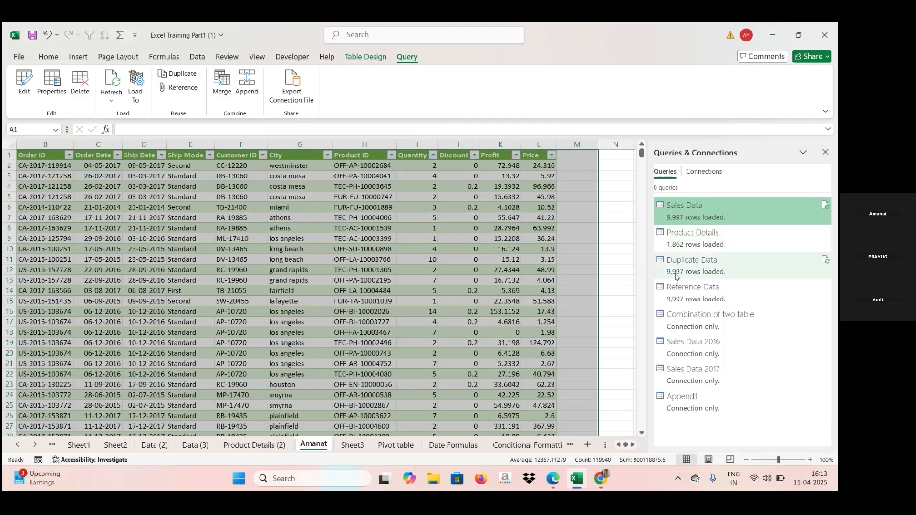
{"action": "mouse_move", "coordinate": [682, 237]}
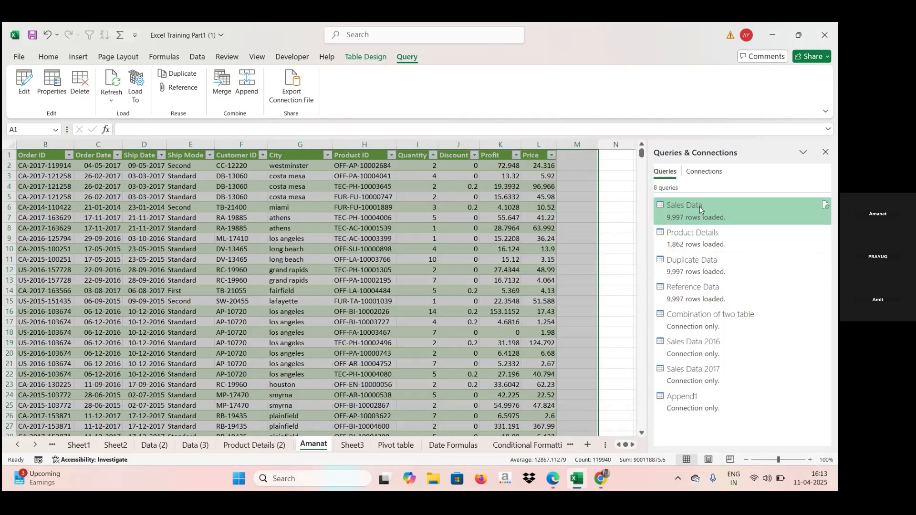
{"action": "mouse_move", "coordinate": [682, 218]}
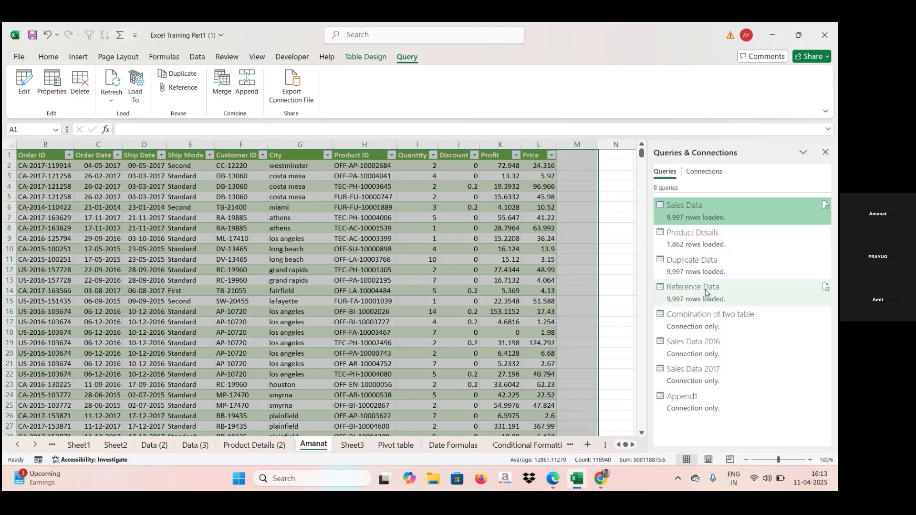
{"action": "mouse_move", "coordinate": [705, 292]}
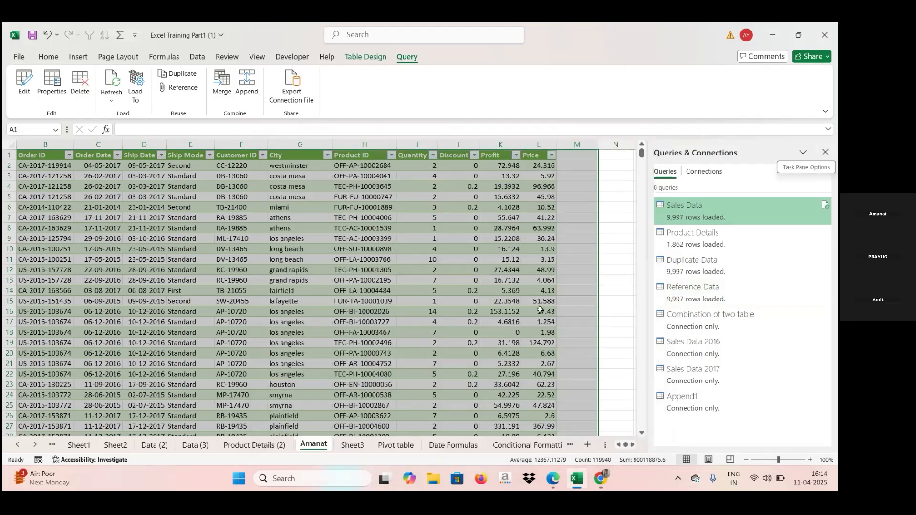
Step: Switch to the Zoom meeting in the Edge browser and bring up the option to leave it
{"action": "mouse_move", "coordinate": [552, 487]}
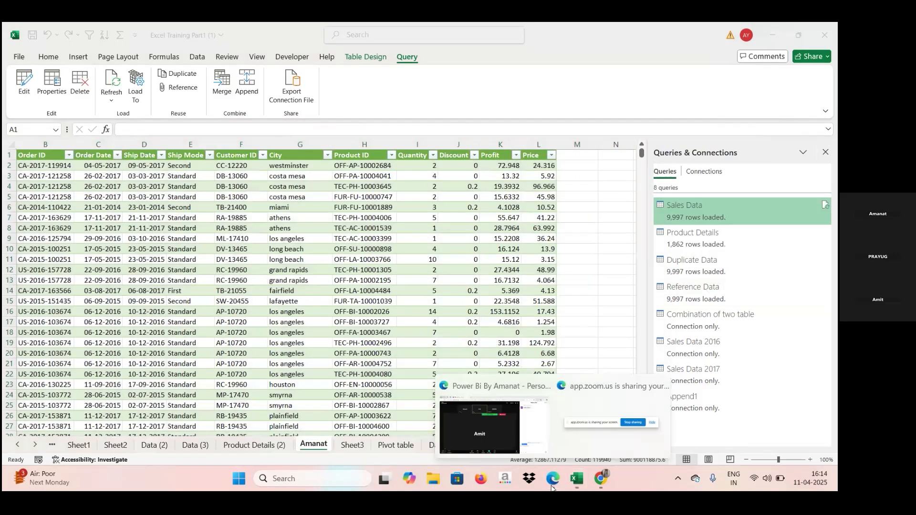
{"action": "left_click", "coordinate": [494, 425]}
{"action": "left_click", "coordinate": [596, 451]}
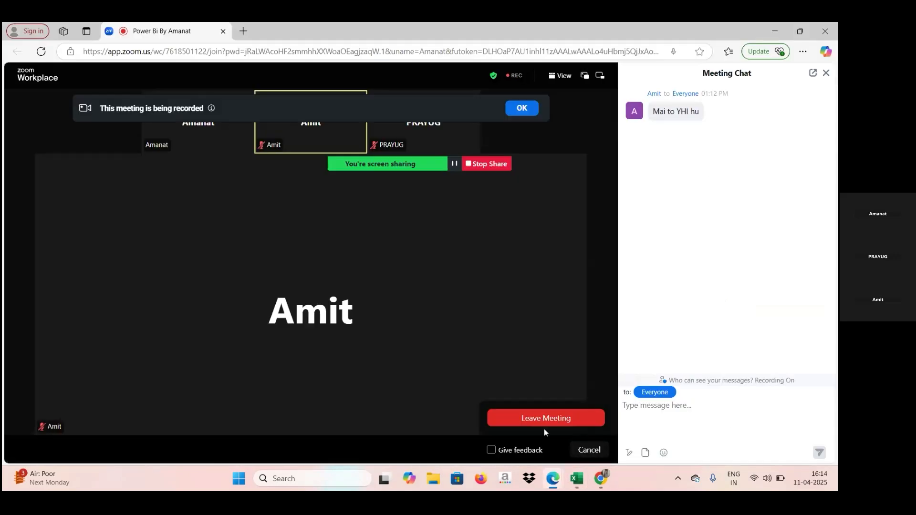